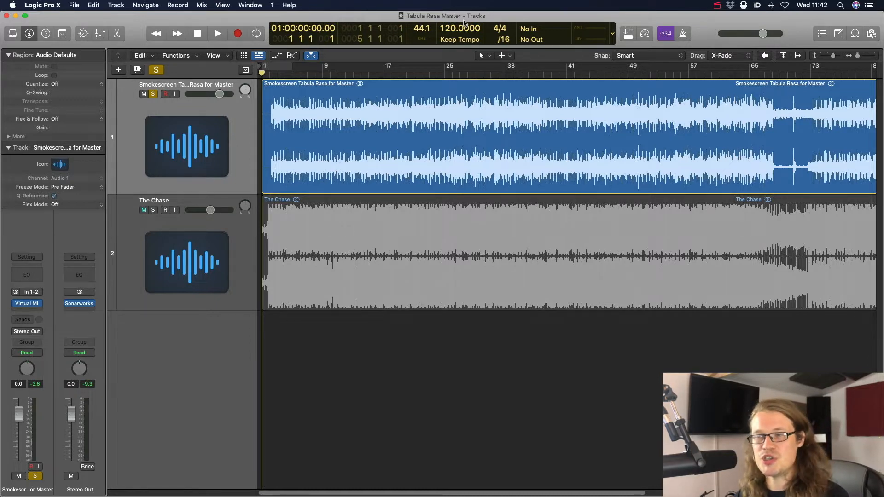
- Open the Virtual Mix Rack on the Smokescreen track to view its empty slots, and close it
click(30, 305)
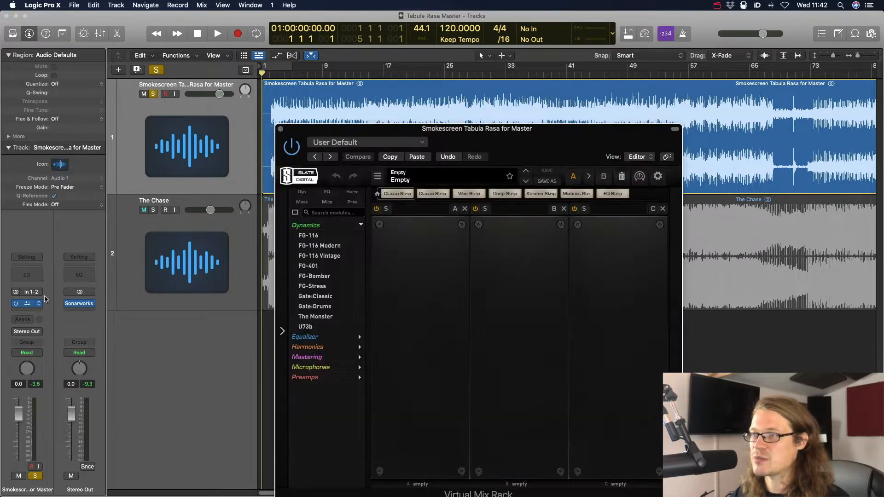
drag(491, 130, 458, 37)
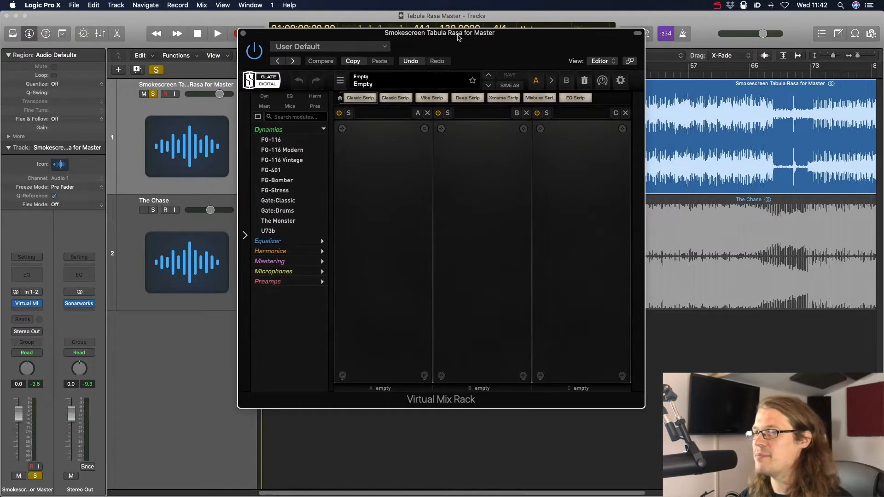
click(243, 33)
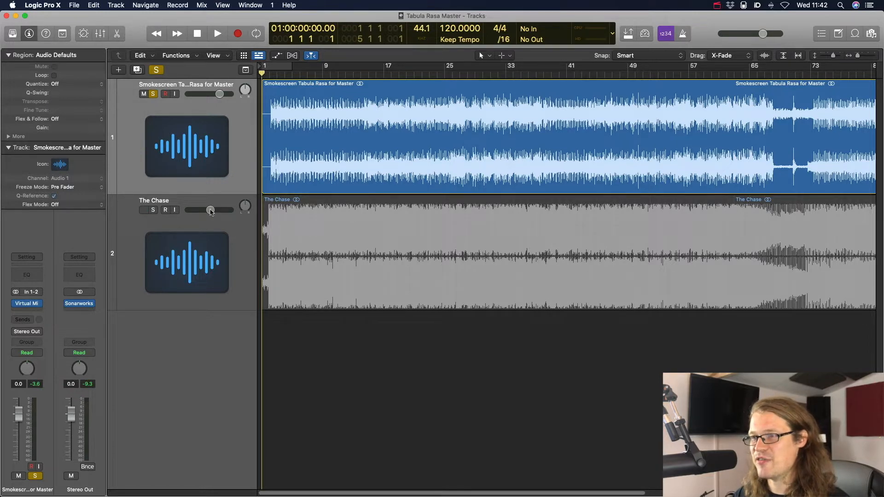
- Play the song from bar 9 and switch the Smokescreen track's solo on and off to compare it with The Chase reference
click(196, 204)
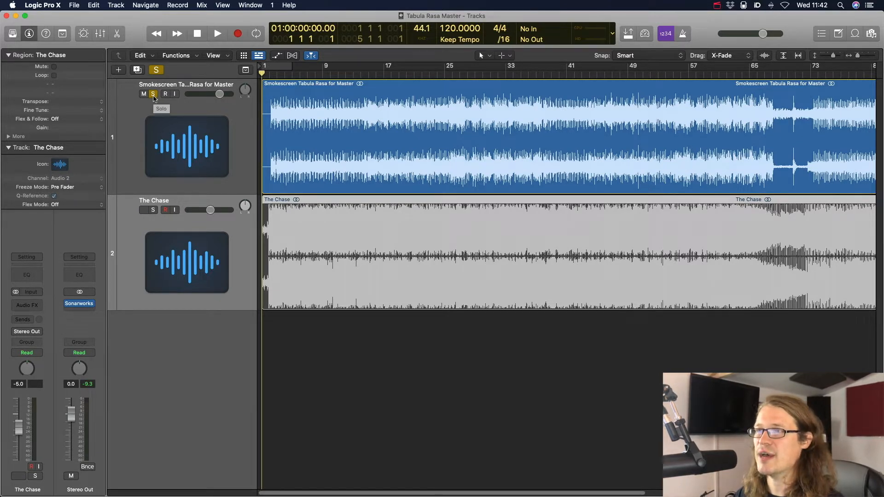
click(324, 74)
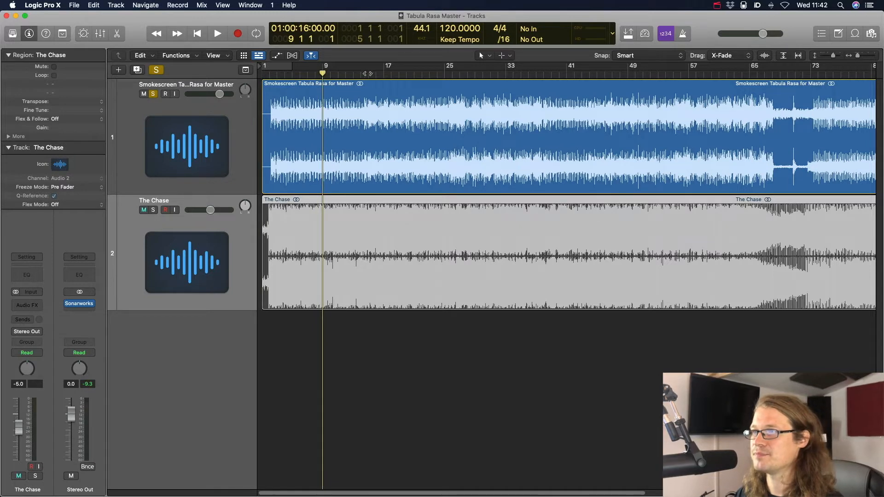
key(space)
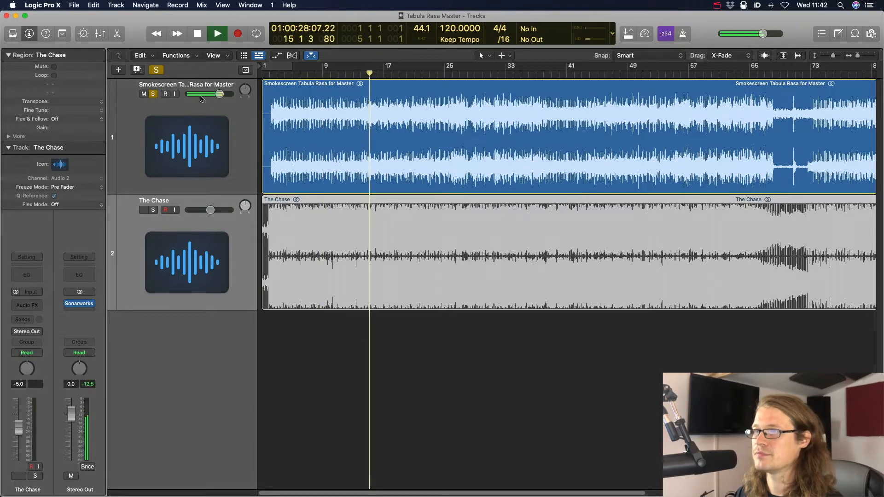
click(154, 95)
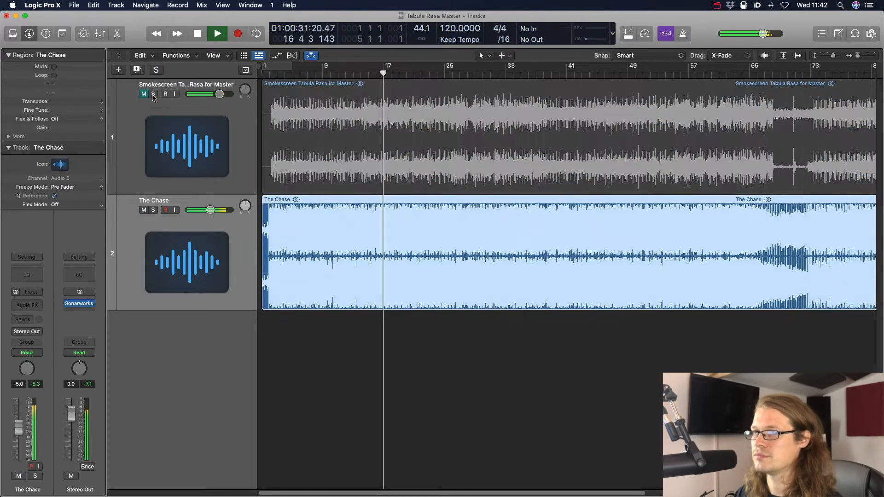
click(153, 95)
click(153, 95)
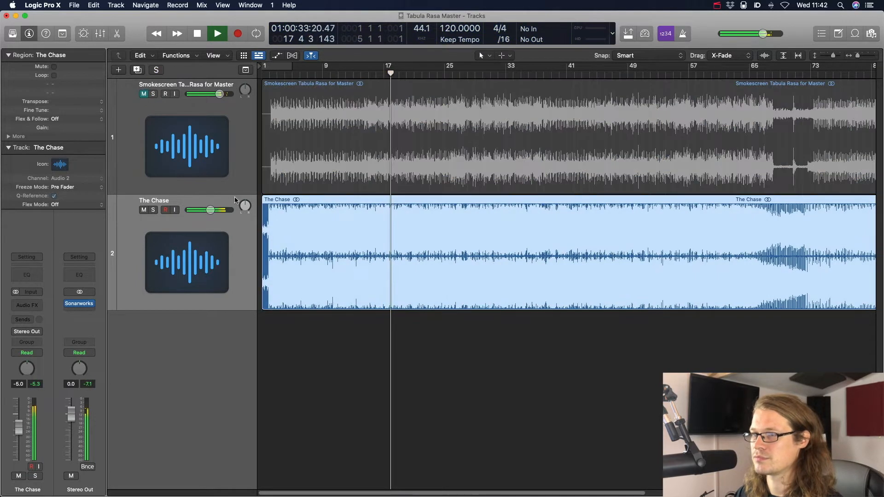
- Lower The Chase reference track's volume to -7.6 dB while alternating with the soloed Smokescreen track to match loudness
drag(210, 210, 207, 210)
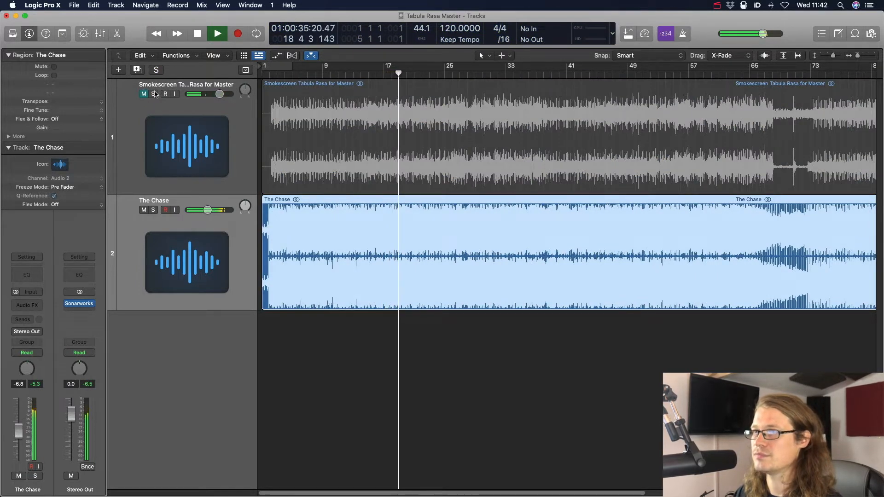
click(153, 94)
click(154, 95)
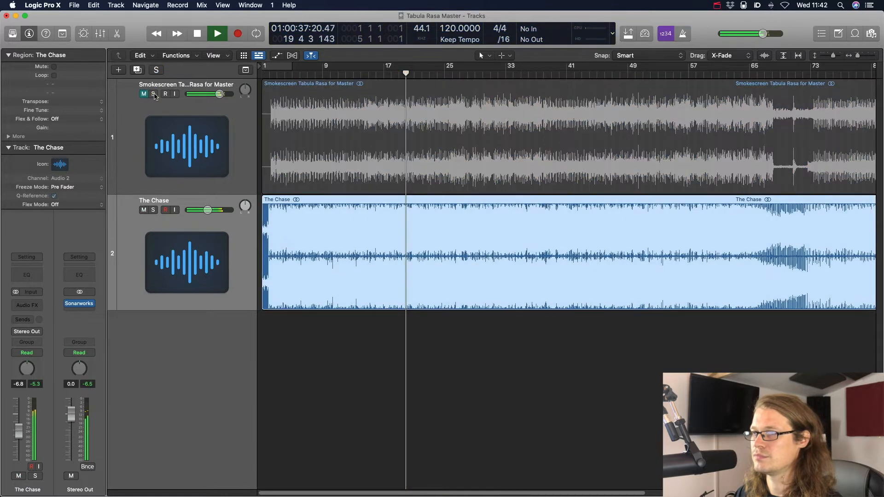
drag(195, 210, 194, 210)
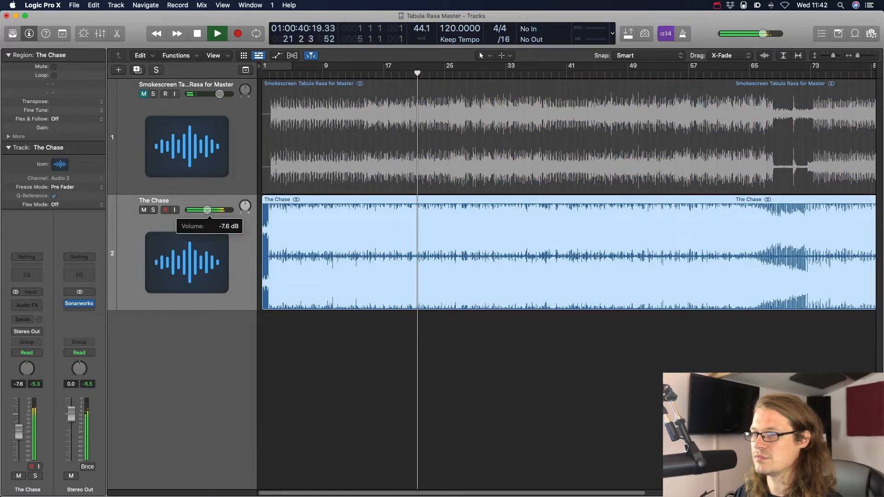
click(154, 95)
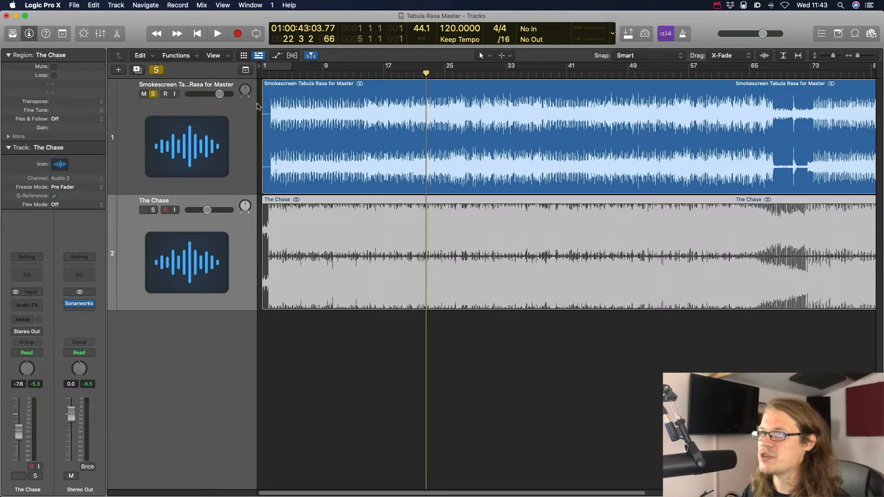
- Reopen the Smokescreen track's Virtual Mix Rack and load the FG-S equalizer into its first slot
click(258, 107)
click(27, 304)
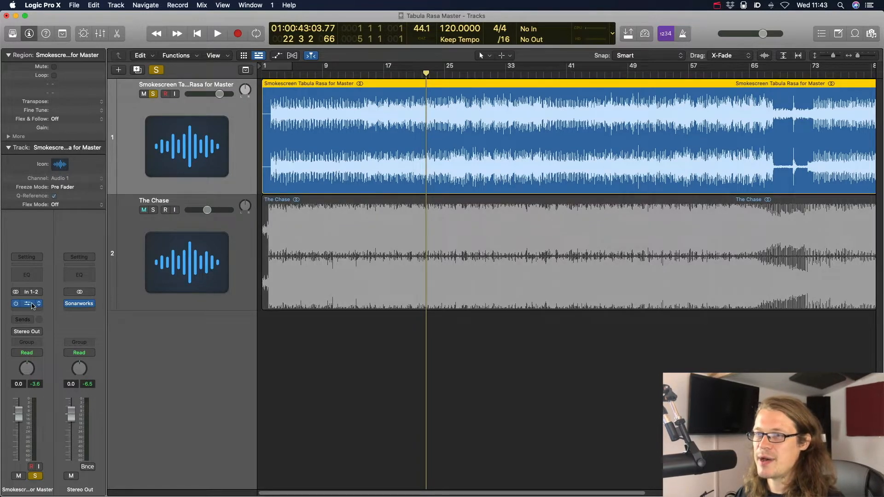
drag(454, 37, 515, 64)
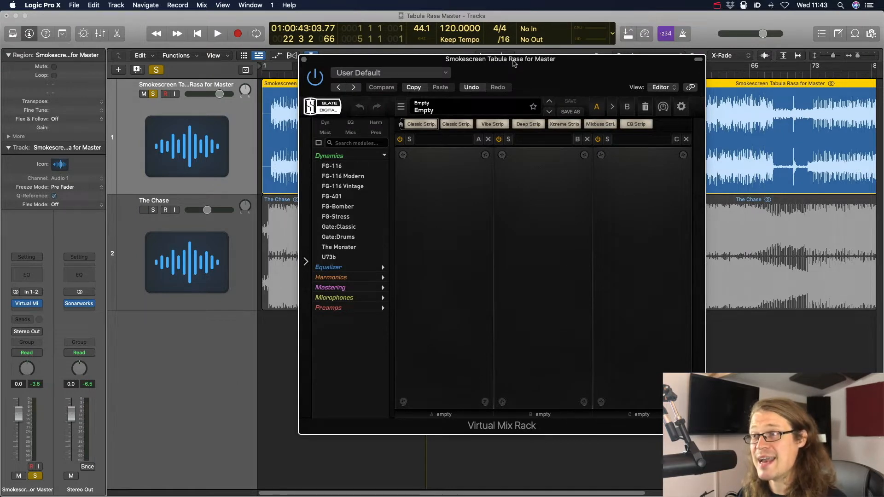
click(383, 155)
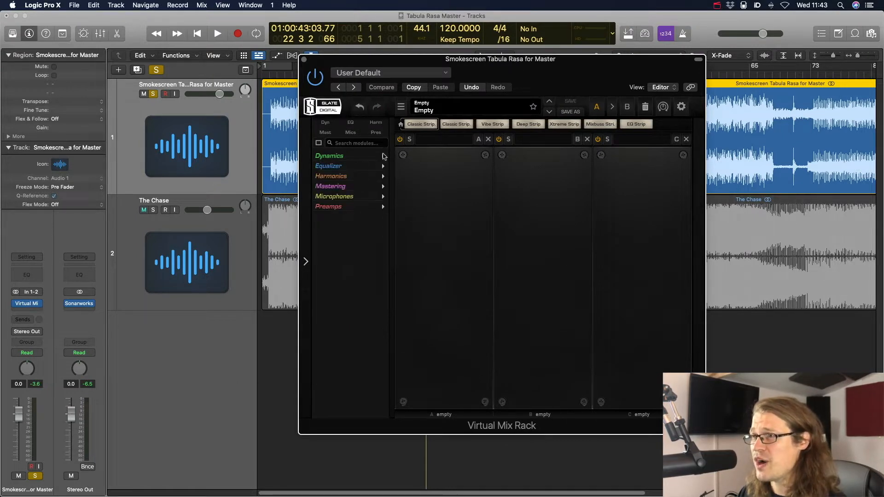
click(384, 165)
drag(332, 237, 462, 210)
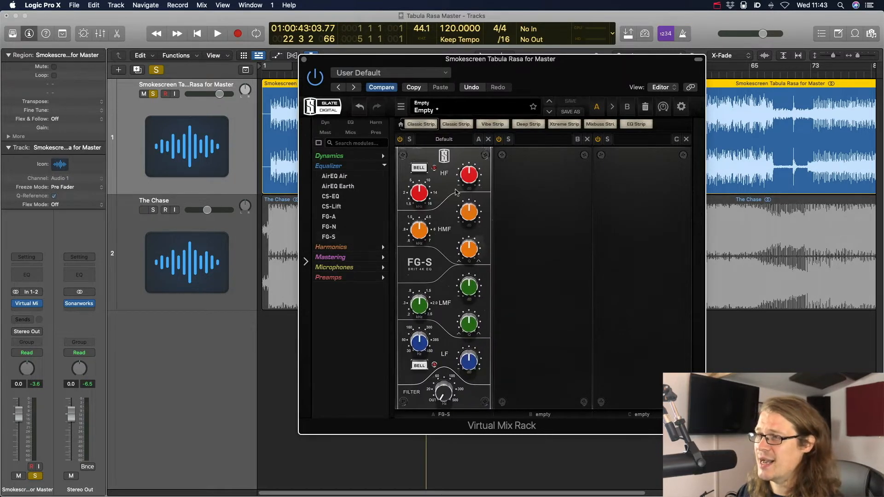
- Set the FG-S filter to about 45 Hz during playback, comparing the sound with the module bypassed
drag(436, 367, 437, 357)
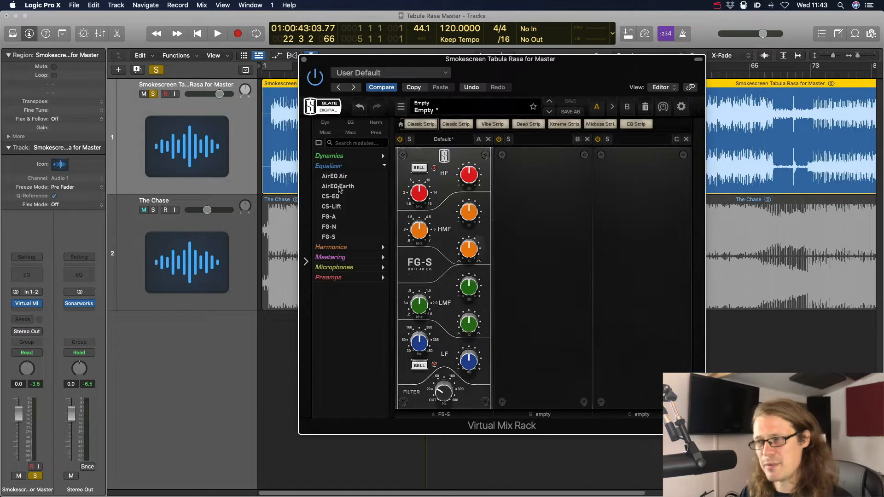
mouse_move(442, 391)
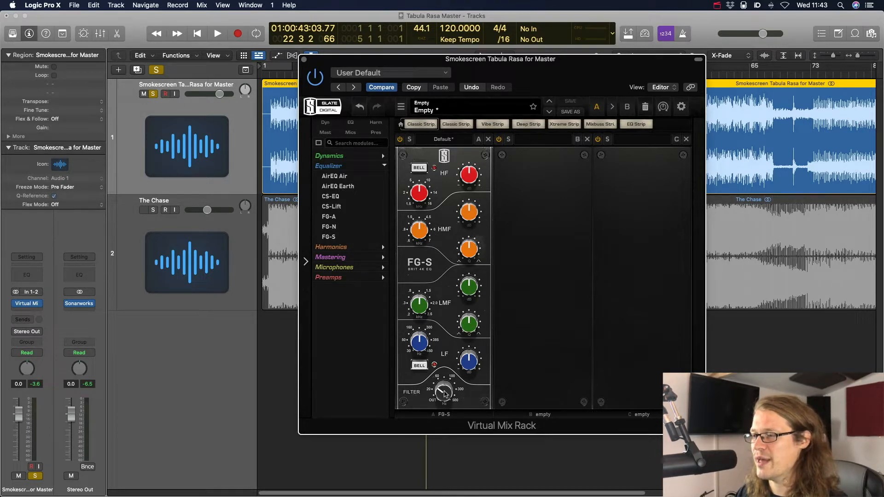
key(space)
mouse_move(442, 394)
mouse_down()
mouse_move(455, 437)
mouse_move(456, 405)
mouse_up()
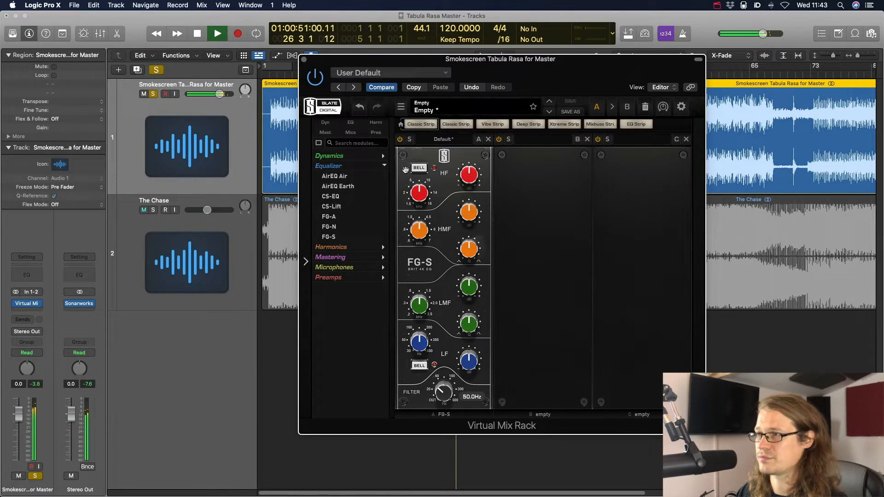
click(400, 140)
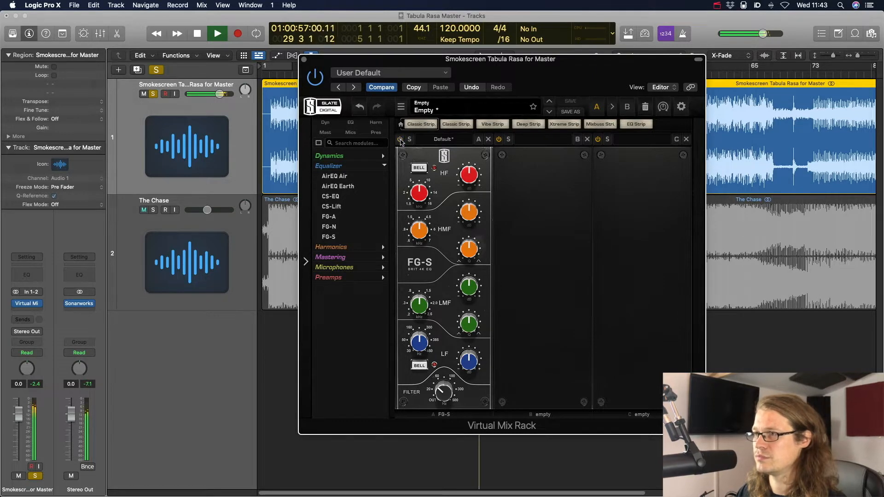
click(400, 140)
drag(443, 393, 443, 394)
click(400, 141)
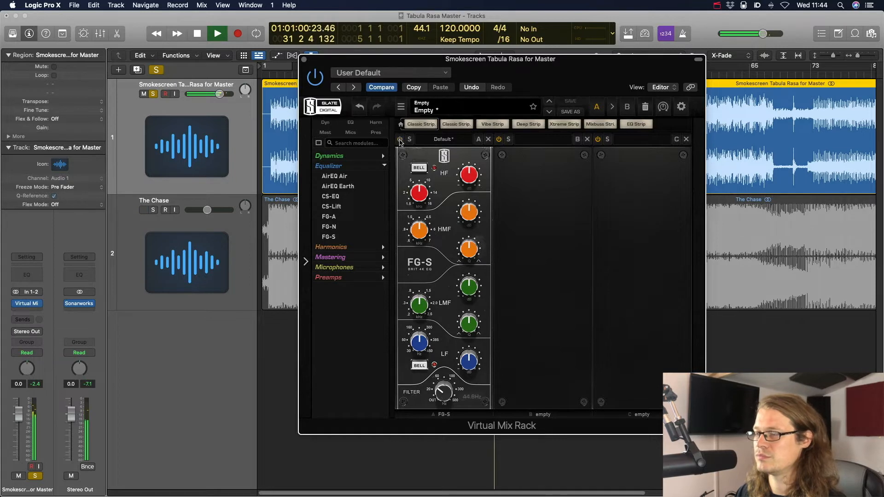
key(space)
click(400, 140)
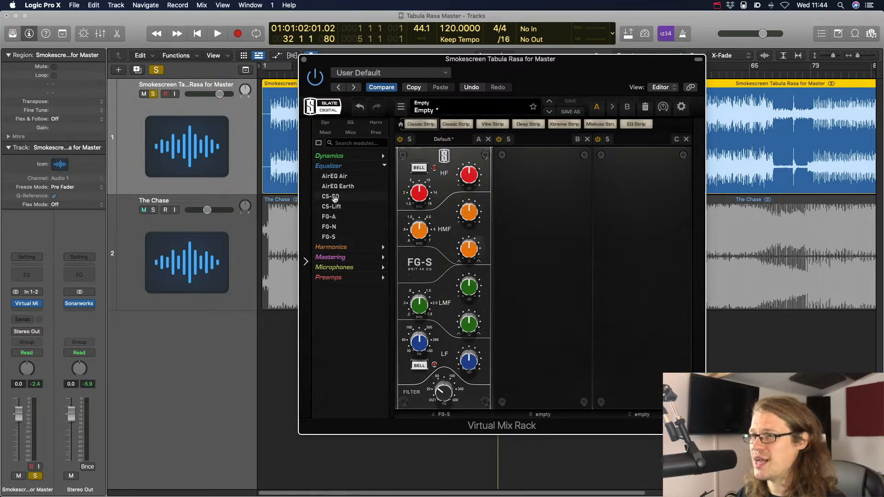
- Load the CS-EQ equalizer into the second slot of the Virtual Mix Rack
drag(329, 198, 531, 204)
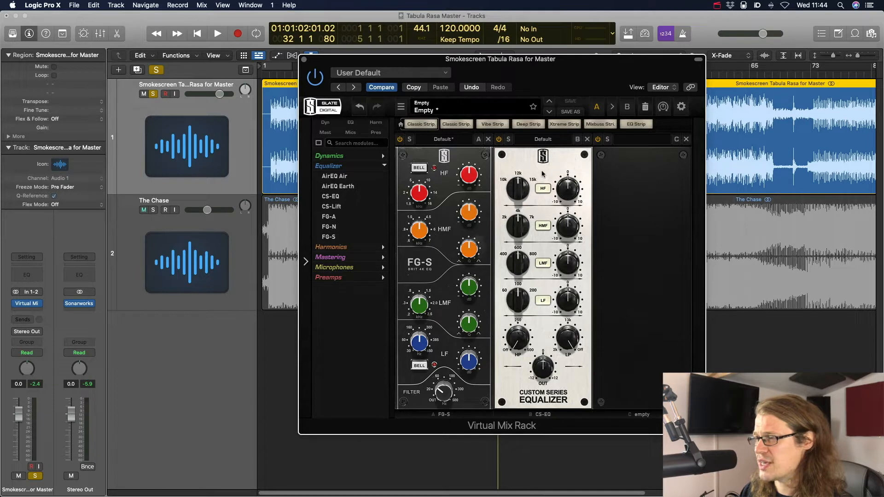
mouse_move(520, 188)
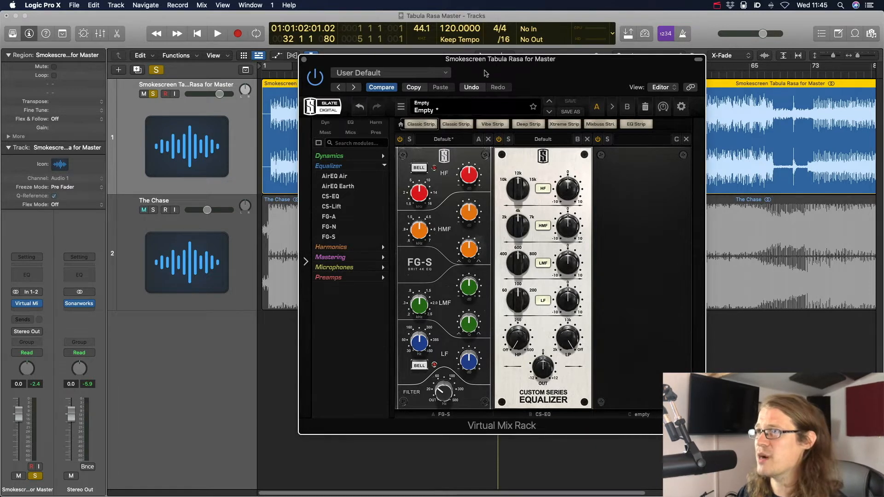
- Move the rack clear of the tracks and compare Smokescreen with The Chase reference again by toggling its solo during playback
drag(485, 72, 541, 135)
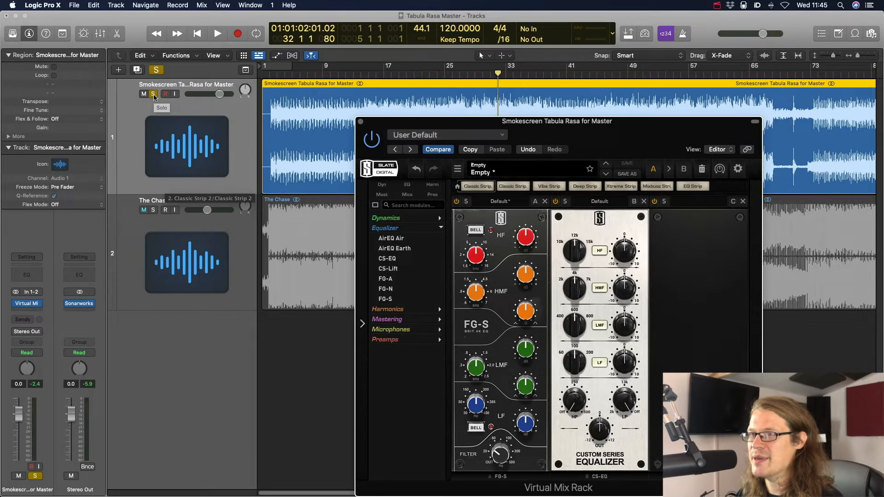
drag(391, 124, 391, 338)
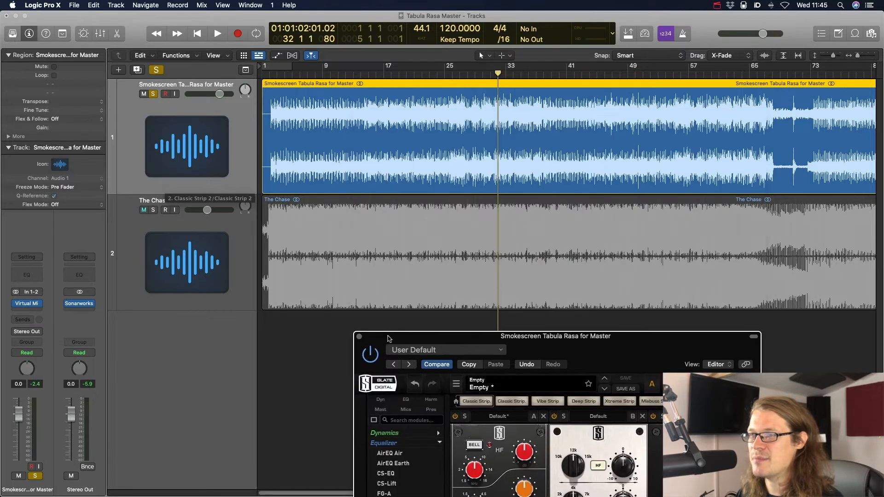
click(215, 225)
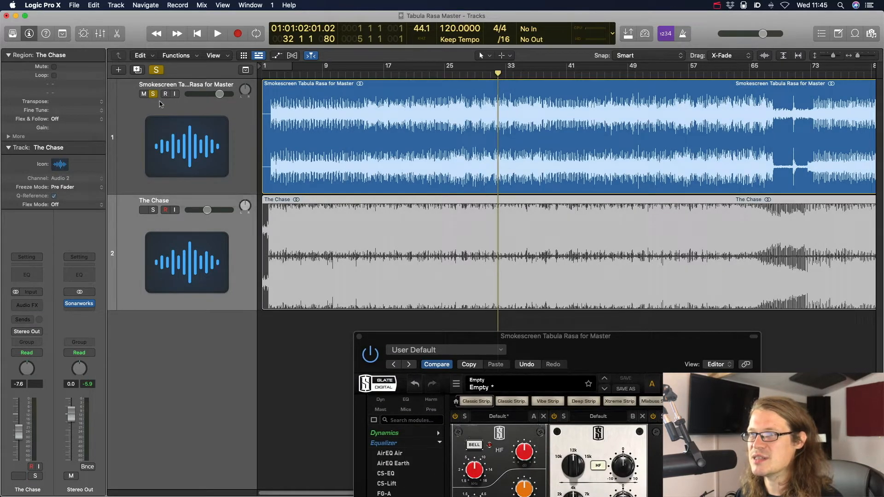
key(space)
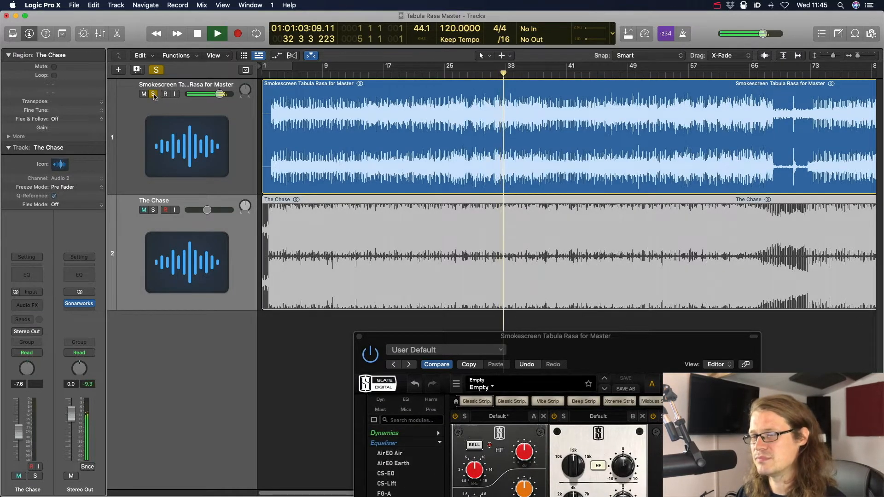
click(154, 96)
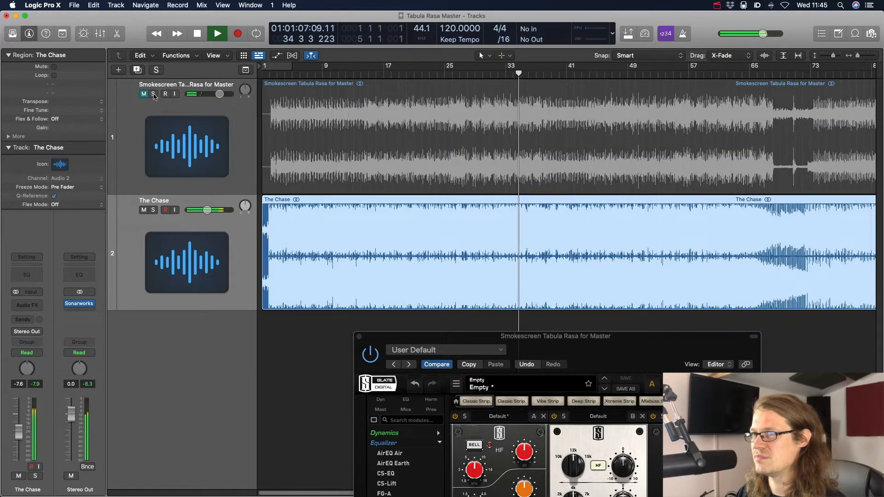
click(155, 95)
click(155, 94)
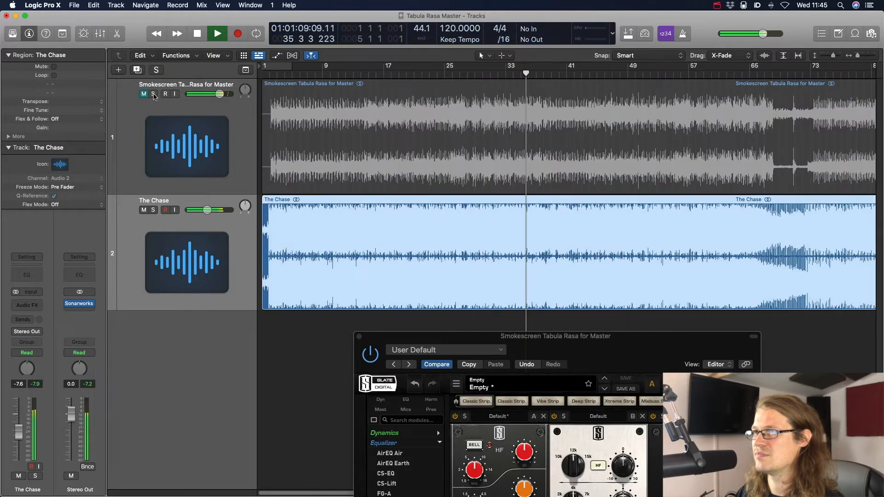
click(155, 94)
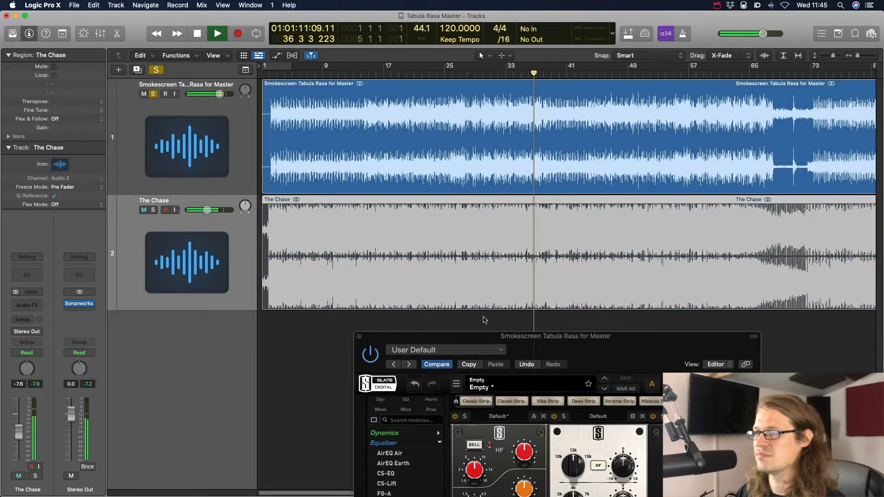
key(space)
- Move the rack back into view and boost the CS-EQ HMF band to about 2.44 during playback, comparing with the whole plug-in bypassed
drag(523, 342, 443, 104)
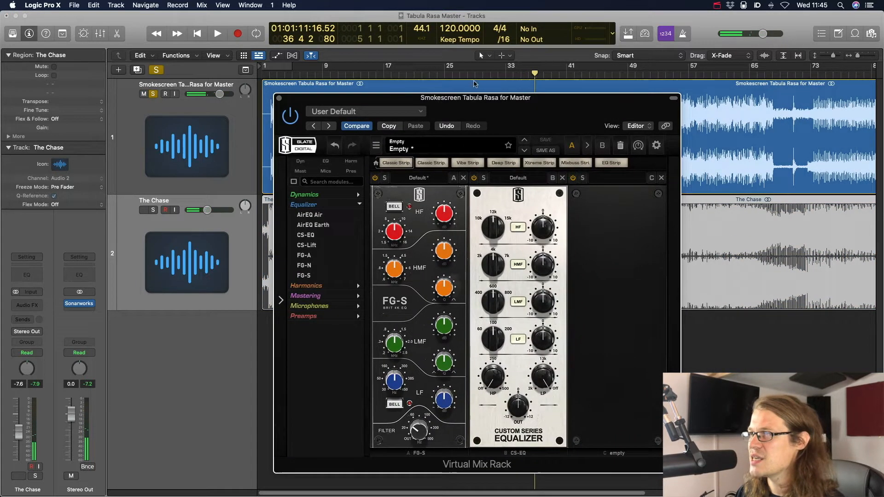
click(466, 74)
key(space)
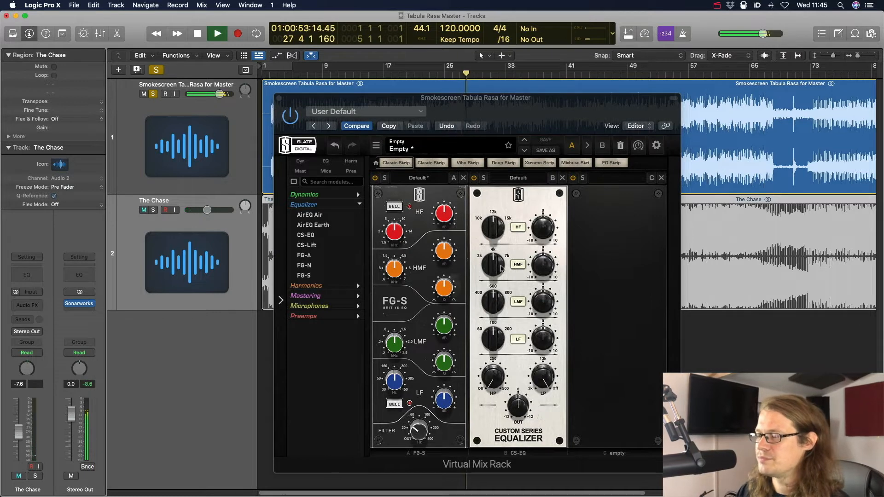
drag(493, 263, 546, 256)
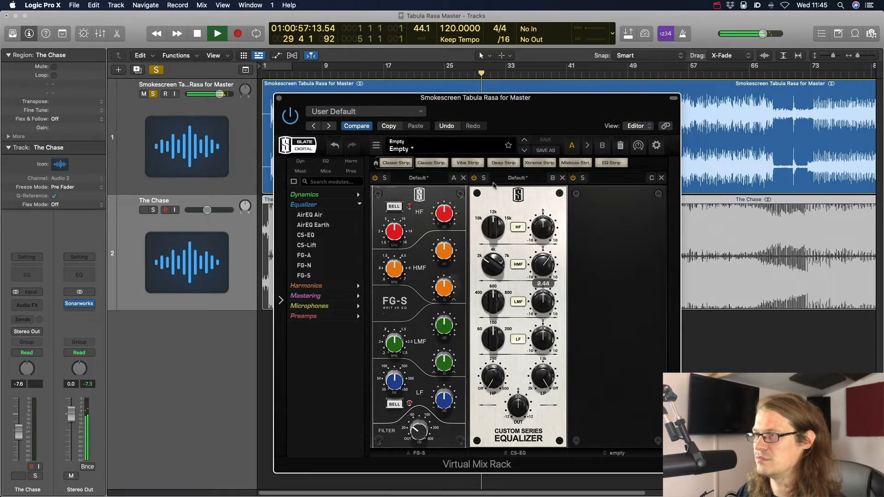
click(290, 117)
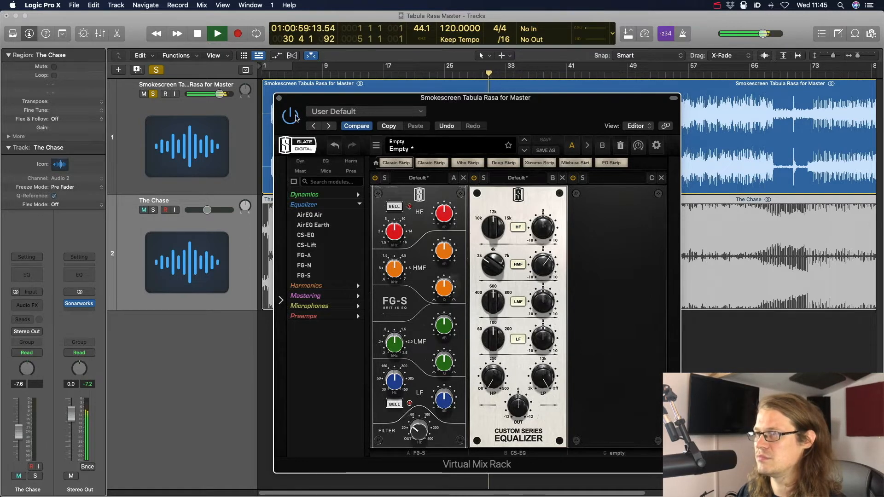
click(290, 117)
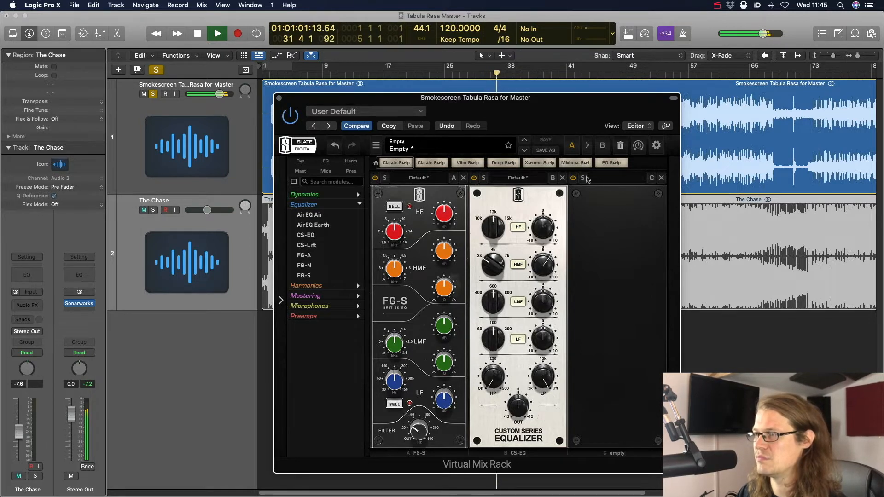
key(space)
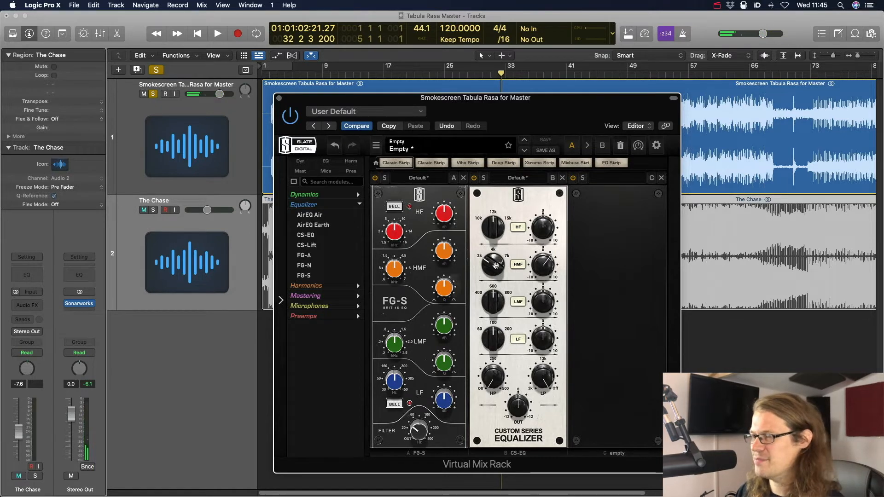
- Set the CS-EQ HMF frequency to 4 kHz and compare the sound with the HMF band switched off
drag(494, 265, 494, 247)
key(space)
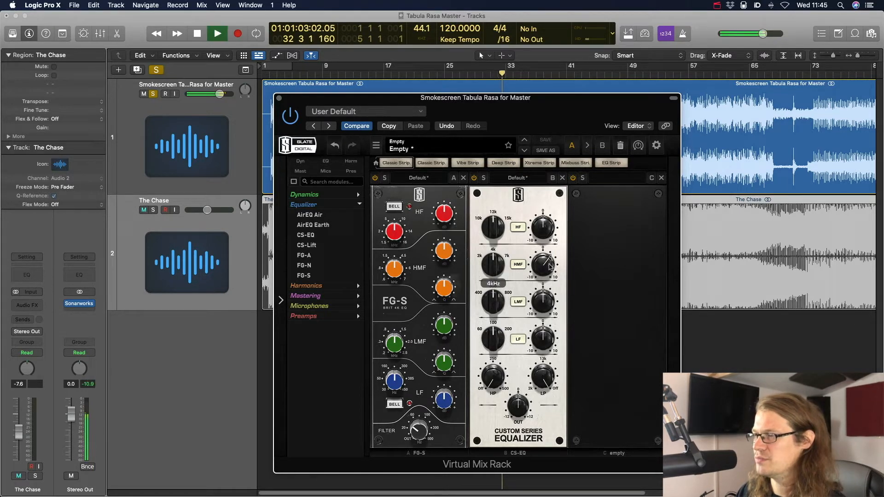
click(523, 268)
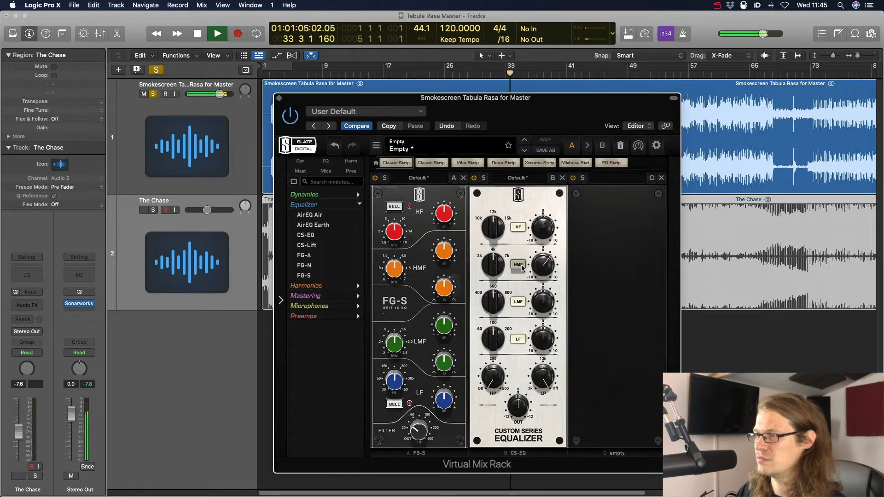
click(519, 266)
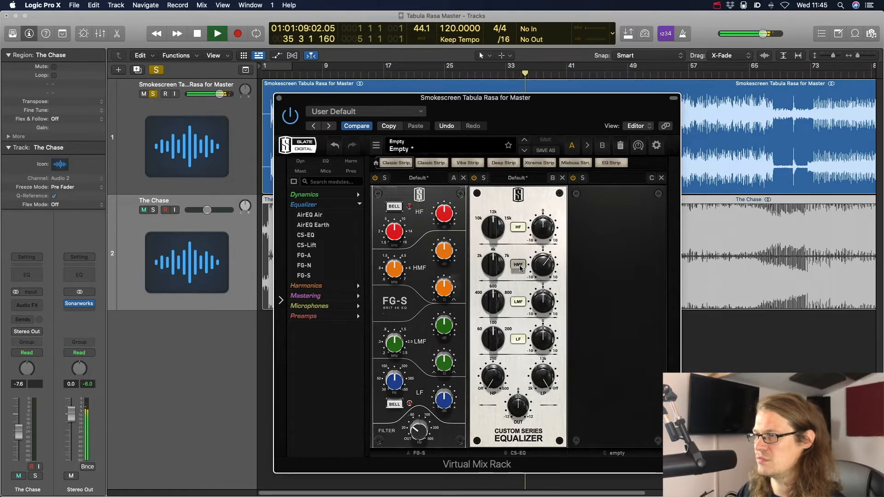
- Refine the CS-EQ HMF gain to about 1.88, repeatedly switching the band off and on during playback to judge it
key(space)
drag(543, 270, 542, 272)
key(space)
click(519, 266)
click(519, 267)
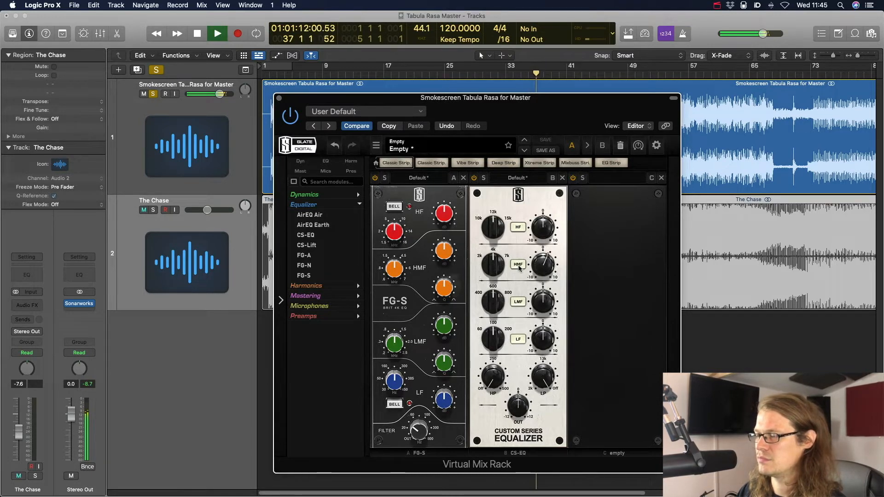
click(519, 267)
click(519, 267)
drag(543, 265, 544, 264)
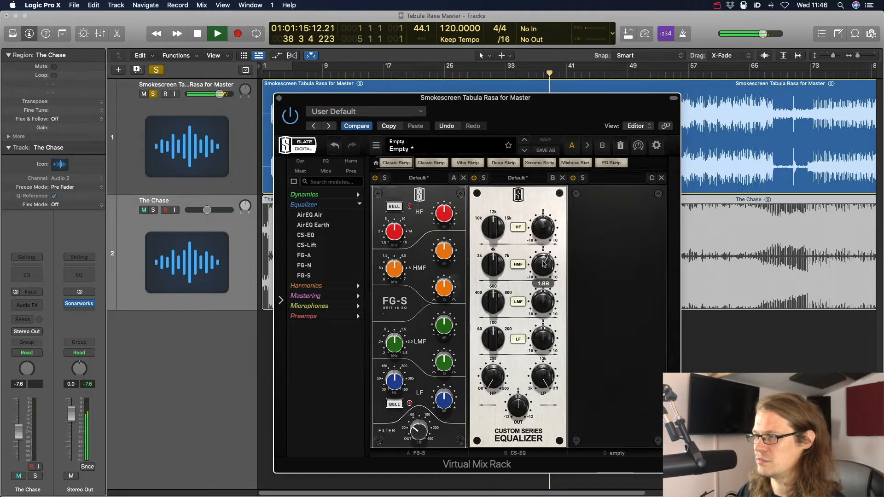
click(519, 267)
click(520, 267)
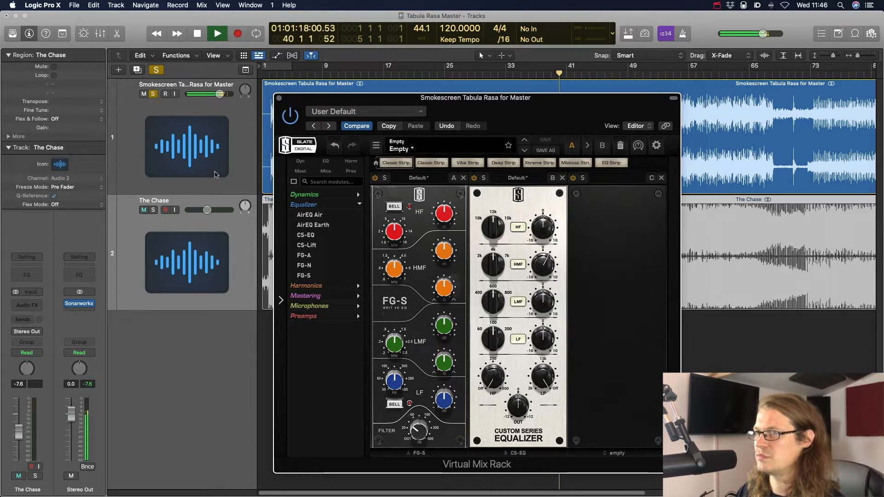
- Compare the equalized Smokescreen with The Chase reference by toggling Smokescreen's solo during playback
key(space)
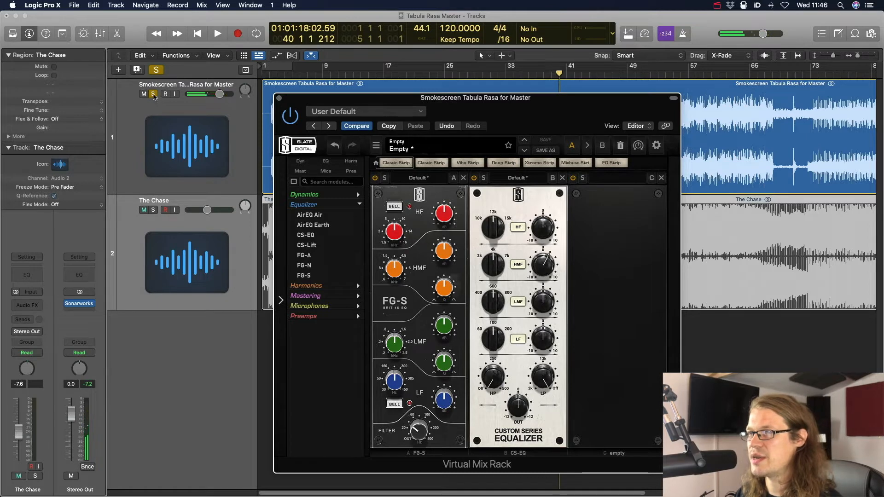
click(154, 95)
key(space)
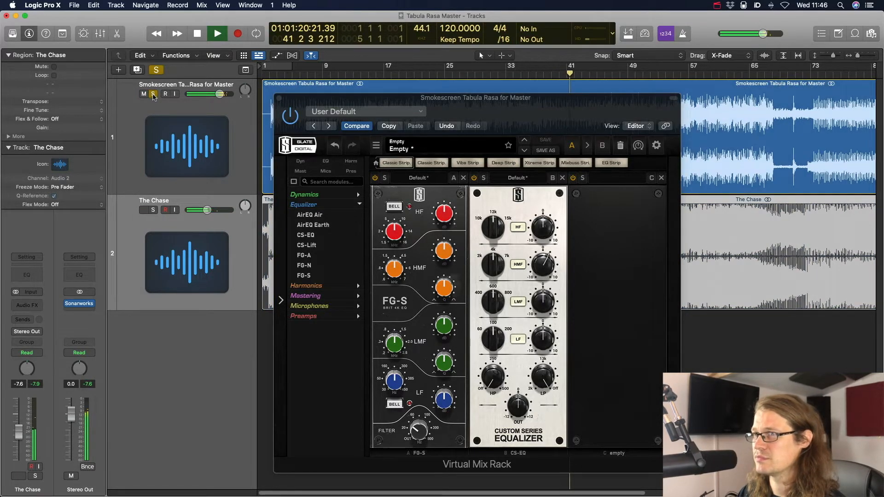
click(153, 95)
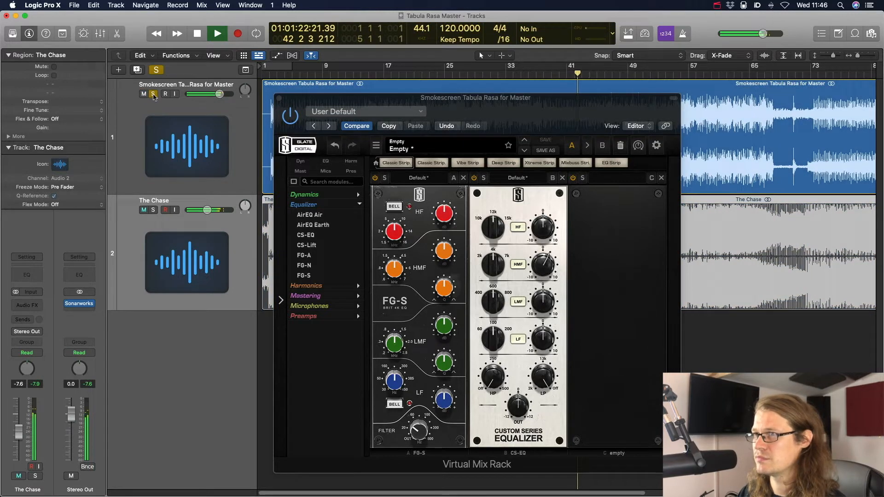
key(space)
- Reopen the Smokescreen track's Virtual Mix Rack and load the FG-Stress dynamics module into its third slot
click(279, 99)
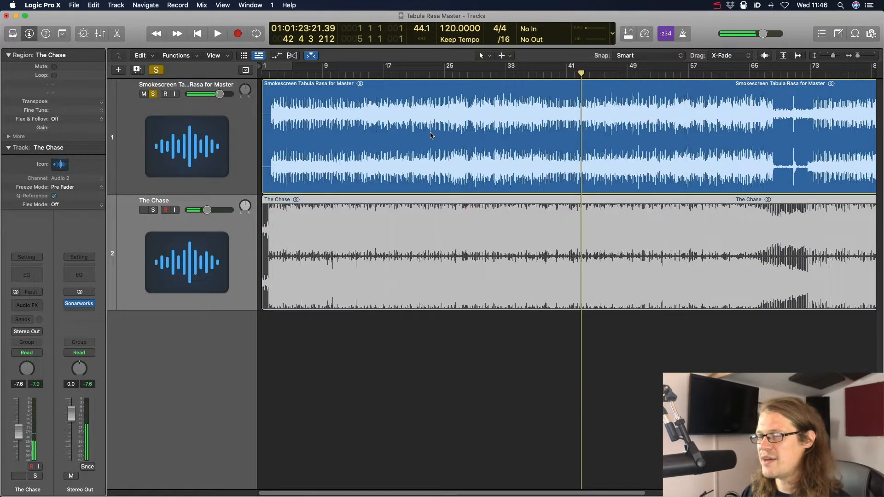
click(450, 114)
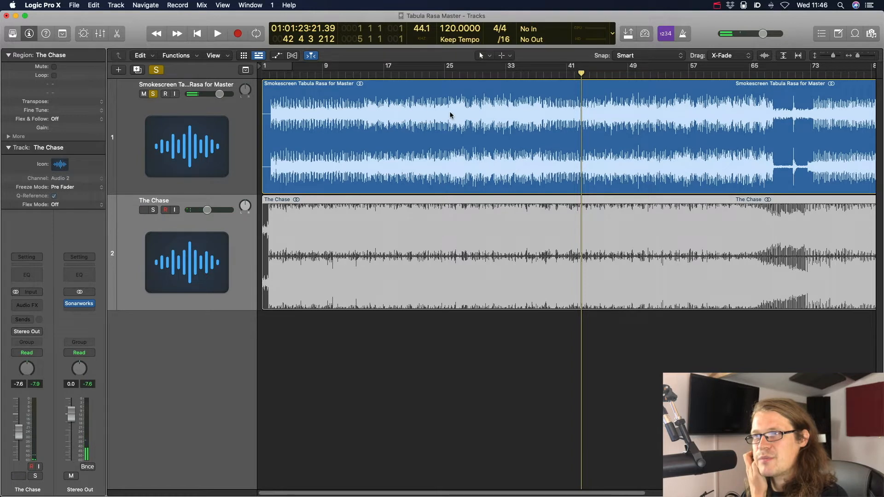
click(28, 304)
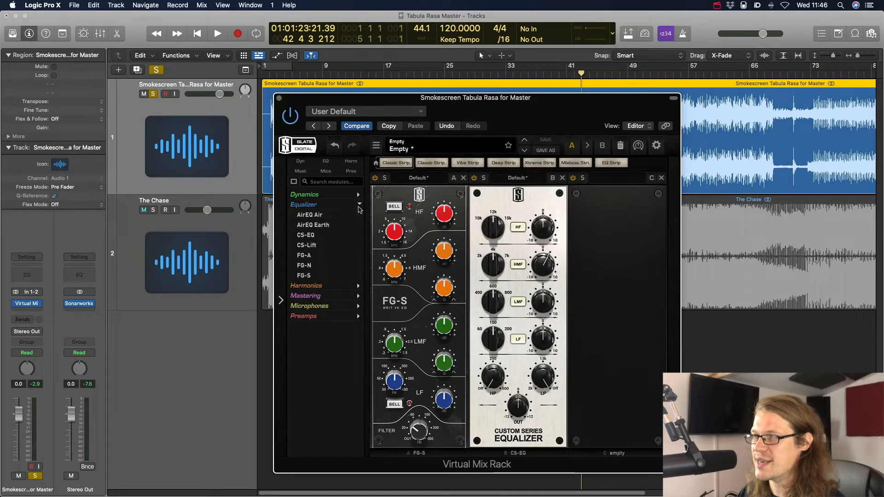
click(358, 204)
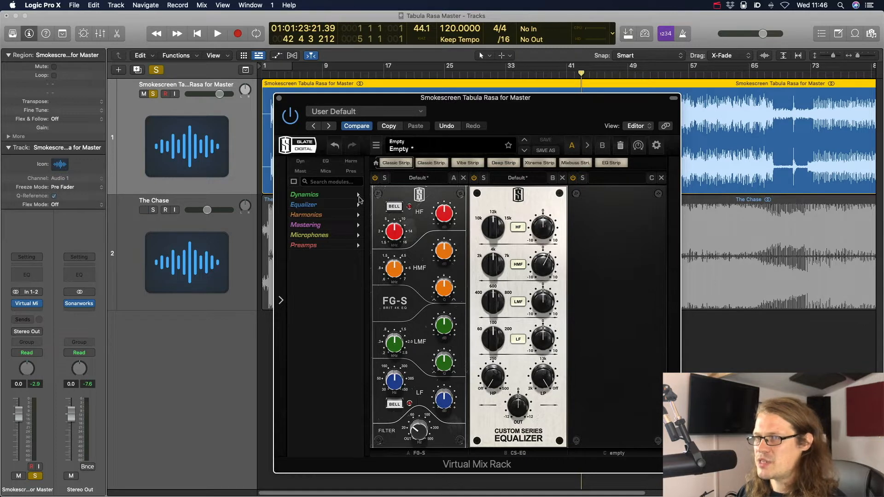
click(359, 196)
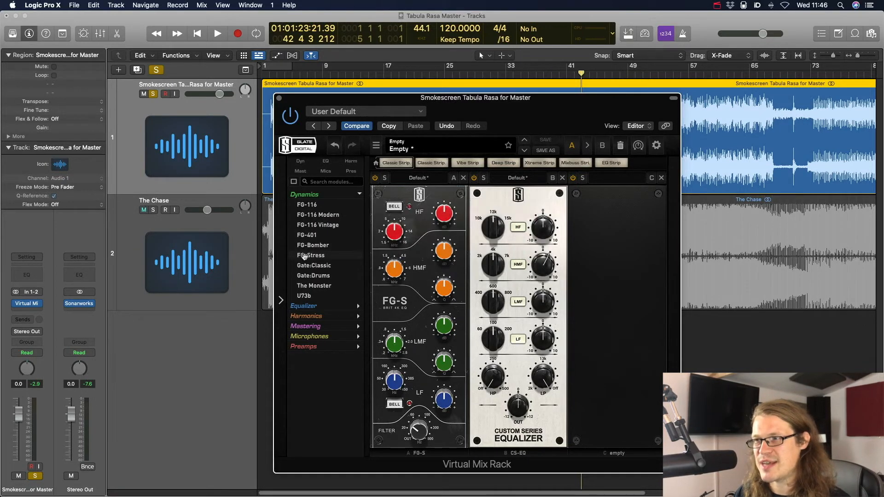
drag(304, 257, 624, 244)
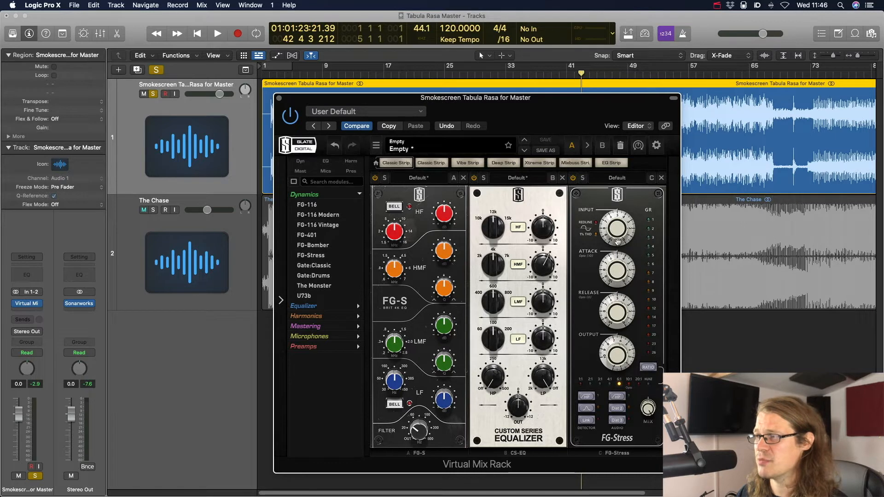
- Set the FG-Stress ratio to 2:1 and raise its input to 3.30 while playing Smokescreen
mouse_move(618, 231)
mouse_down()
mouse_move(622, 193)
mouse_move(625, 231)
mouse_up()
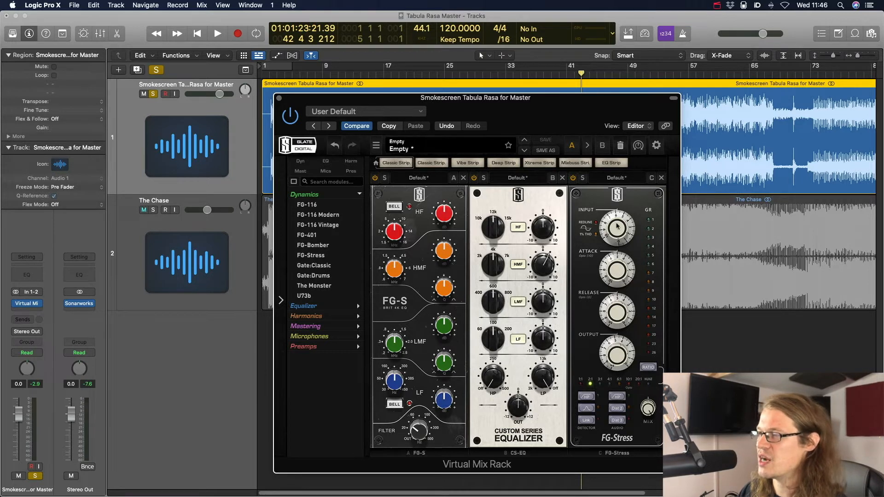
mouse_move(619, 227)
mouse_down()
mouse_move(619, 271)
mouse_move(621, 232)
mouse_up()
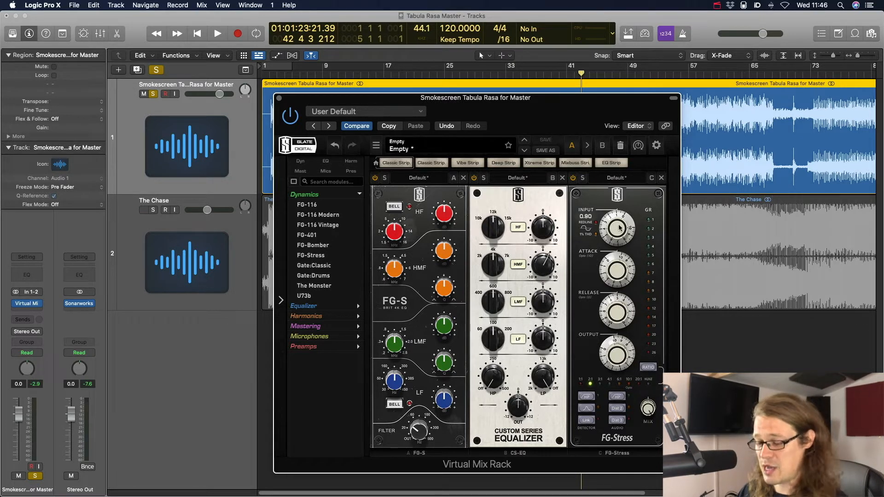
key(space)
drag(620, 227, 620, 210)
key(space)
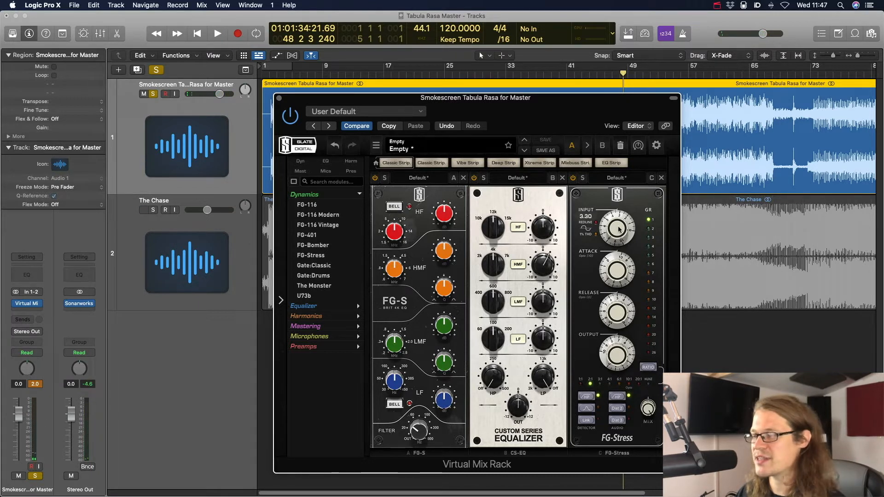
- Set the FG-Stress input to 3.60 and output to 6.50 during playback, matching the level against the bypassed module
key(space)
drag(620, 229, 620, 227)
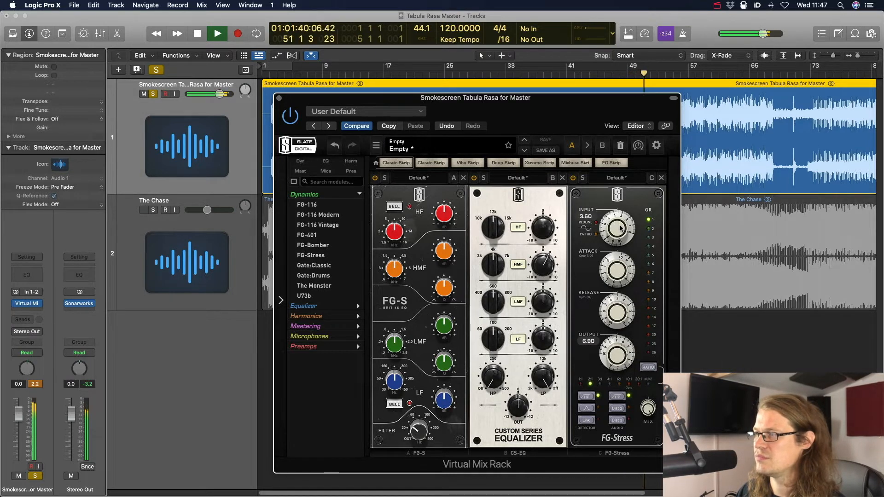
click(574, 179)
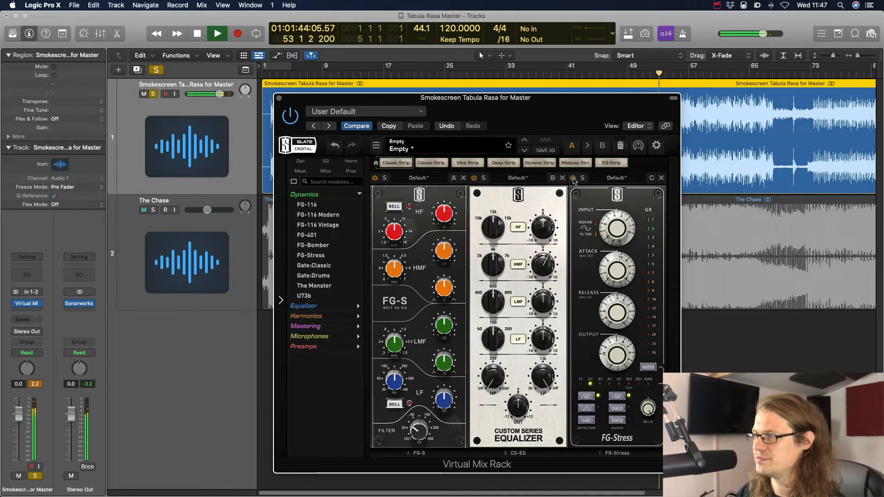
drag(624, 362, 625, 365)
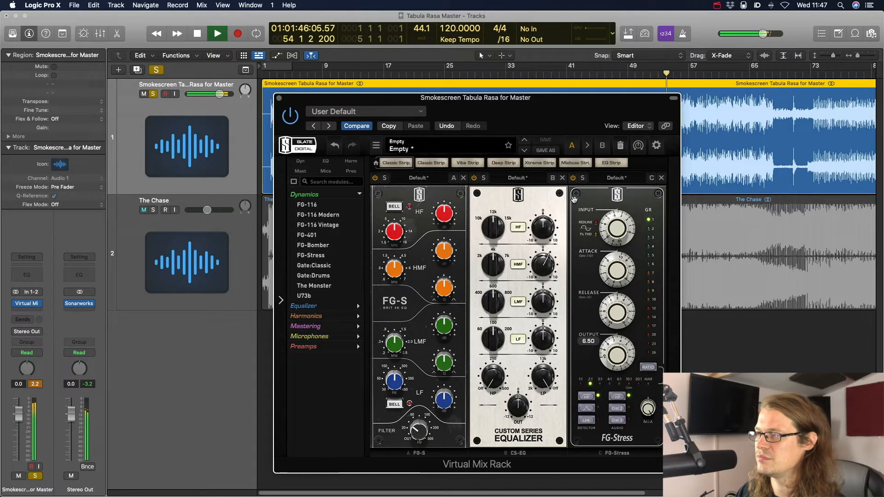
key(space)
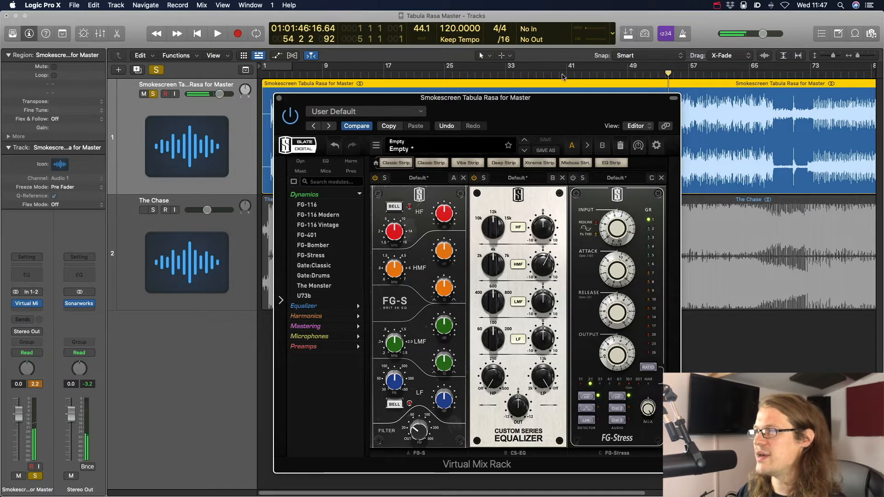
- Replay Smokescreen from bar 40 and try the FG-Stress input at 4.20, comparing with the module bypassed
click(562, 76)
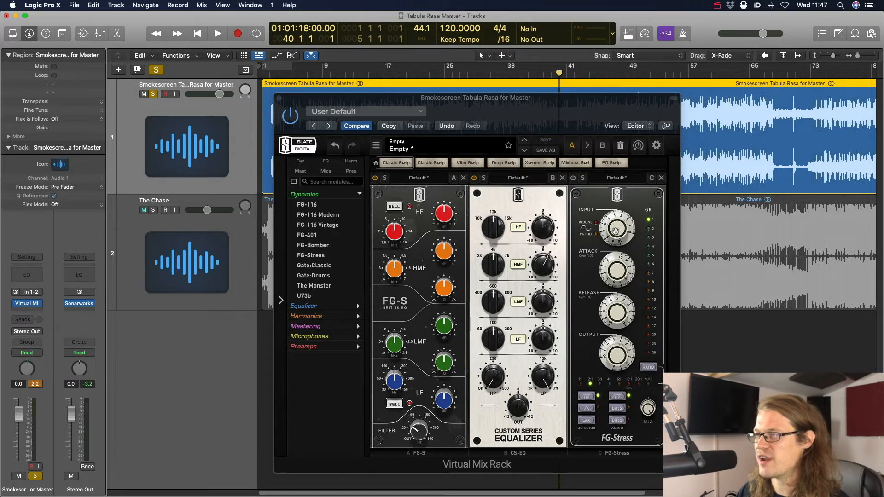
key(space)
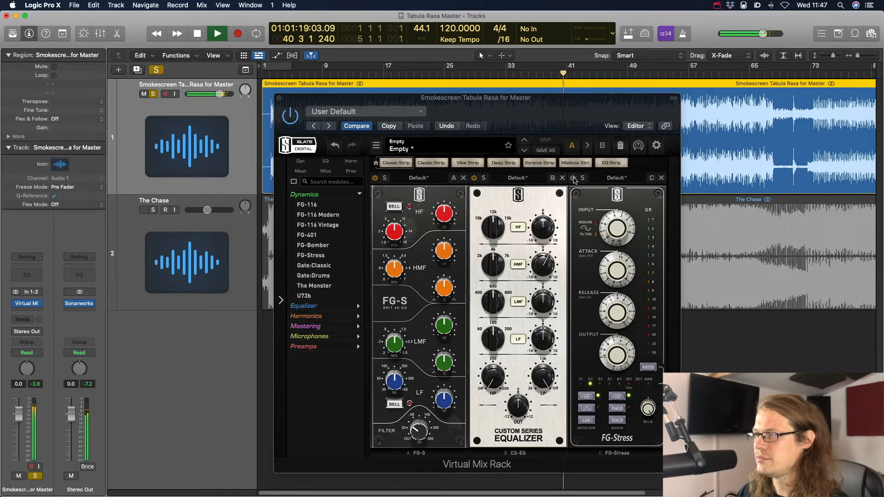
click(574, 179)
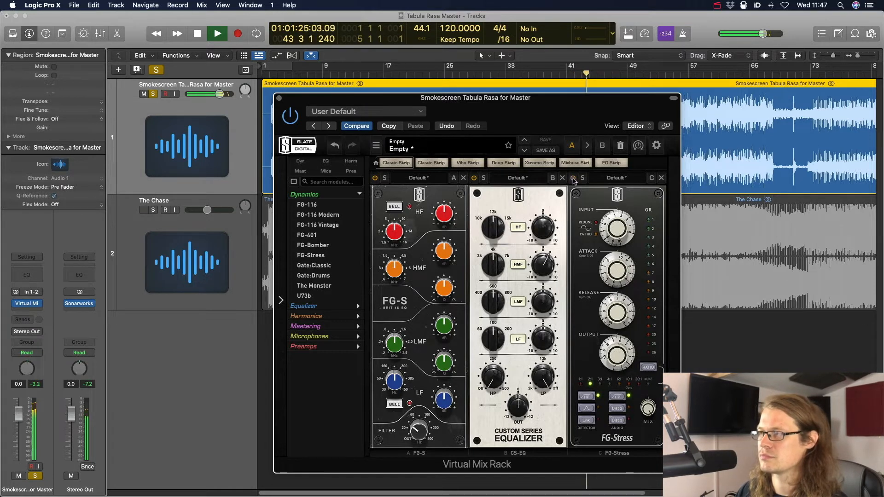
drag(613, 231, 615, 229)
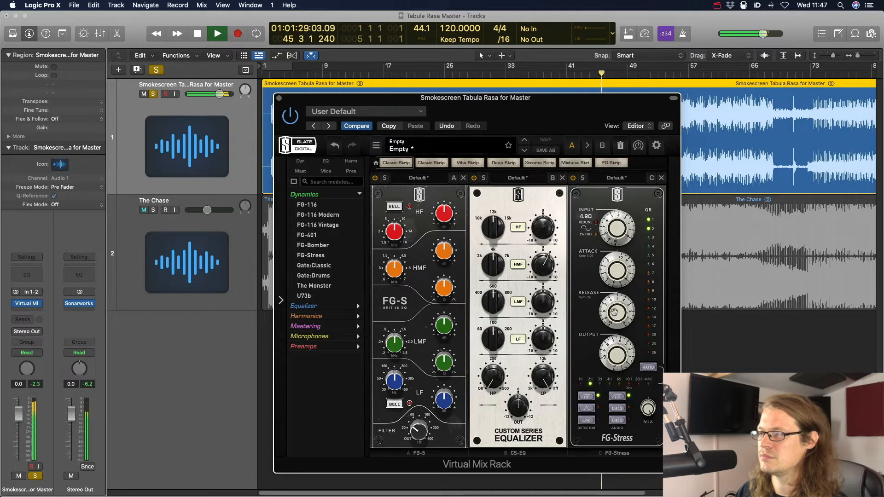
click(574, 178)
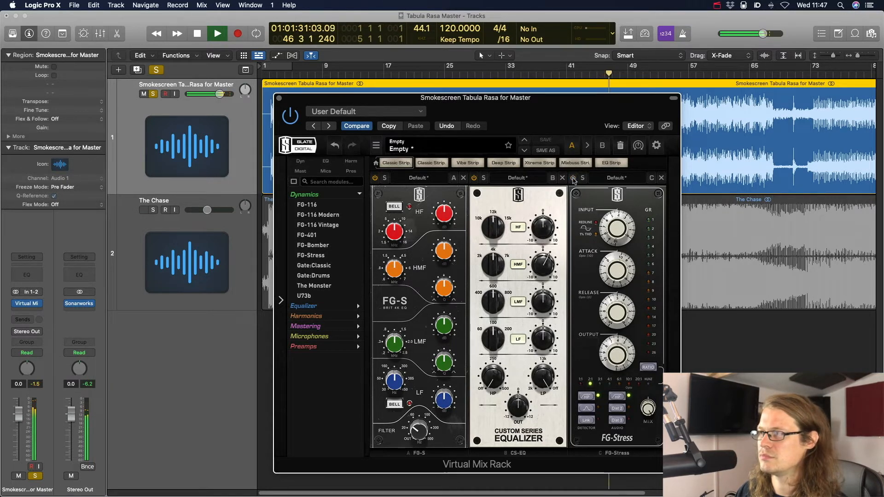
click(573, 178)
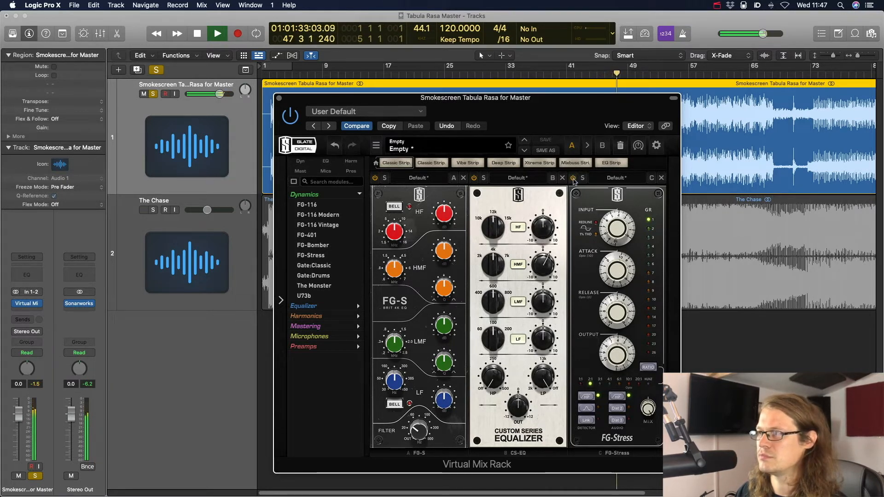
- Turn down the FG-Stress release and lower its input to 3.00 during playback
drag(618, 314, 622, 332)
drag(622, 230, 622, 237)
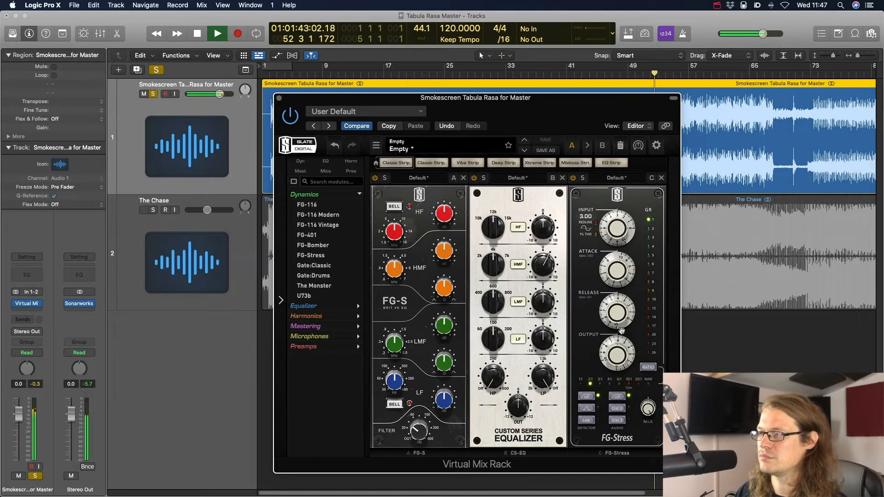
- Raise the FG-Stress output during playback, stop, and return the playhead to bar 27
drag(622, 343, 620, 297)
key(space)
click(459, 69)
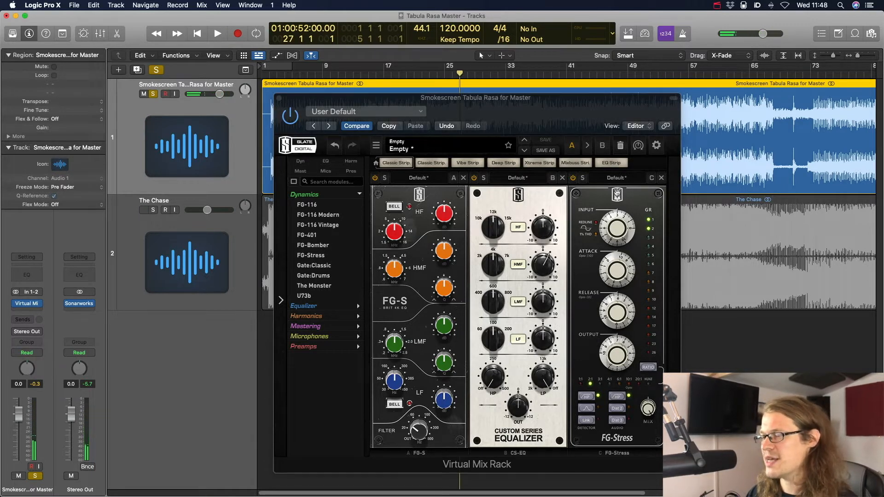
- Play Smokescreen from bar 27, set the FG-Stress output to 6.60, and compare the sound with the module bypassed
mouse_move(607, 302)
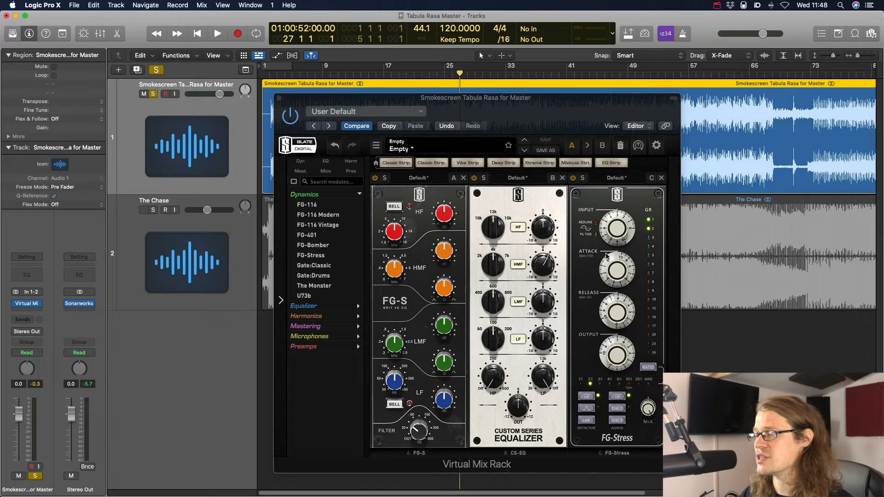
mouse_move(618, 271)
drag(618, 271, 618, 286)
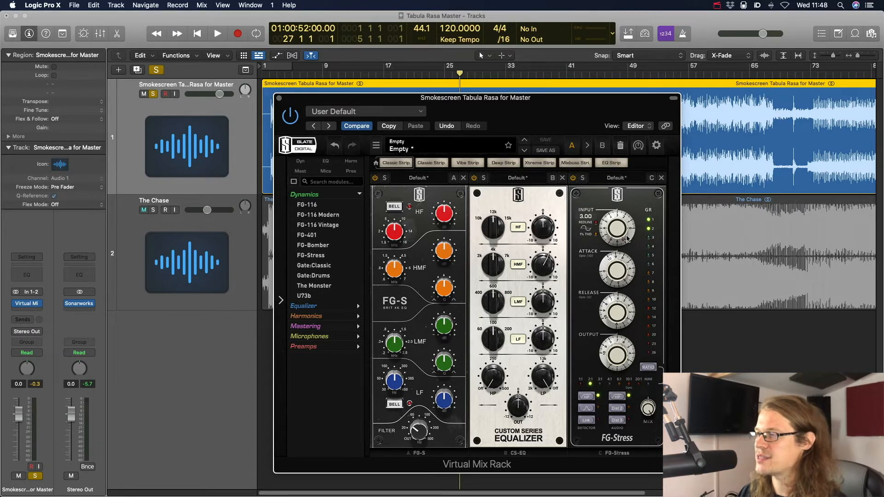
key(space)
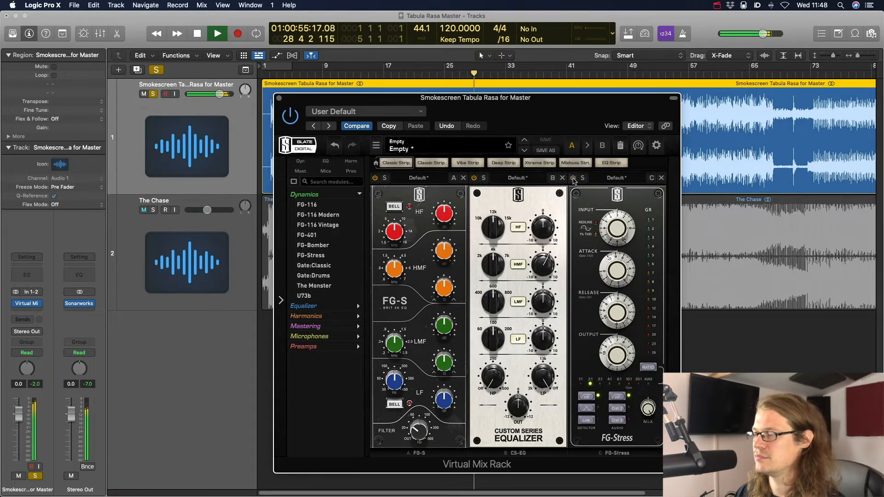
click(573, 179)
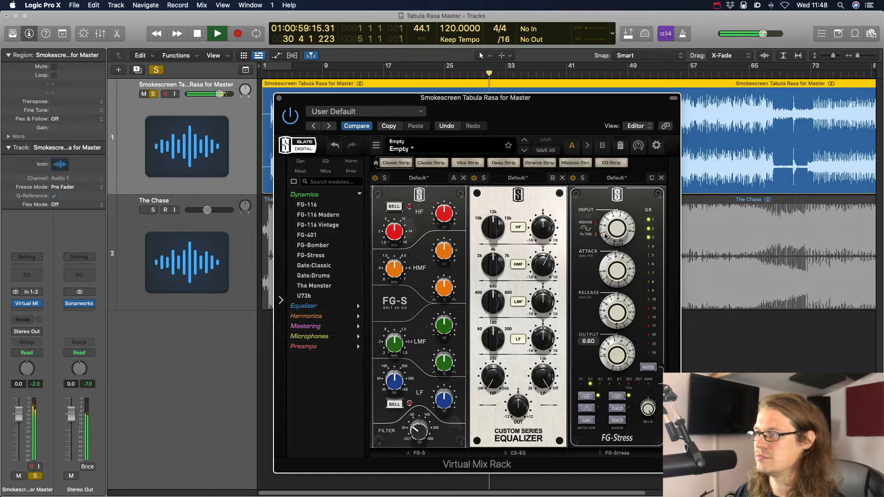
click(574, 179)
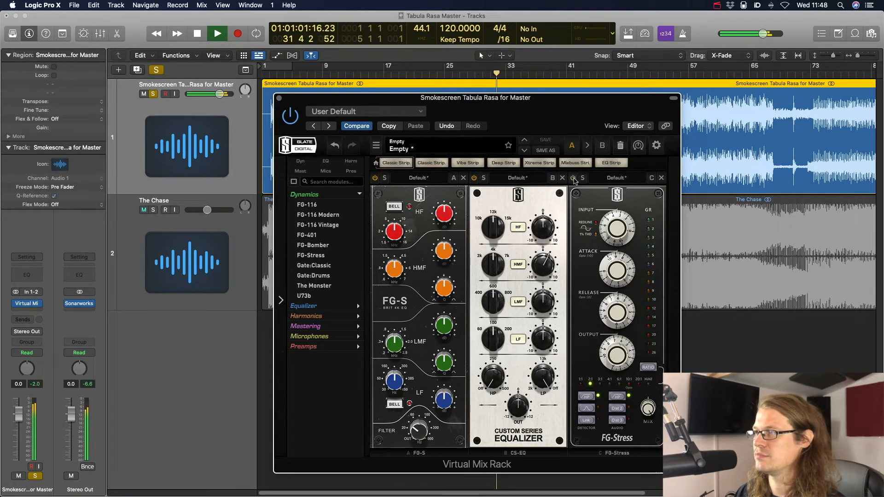
click(574, 179)
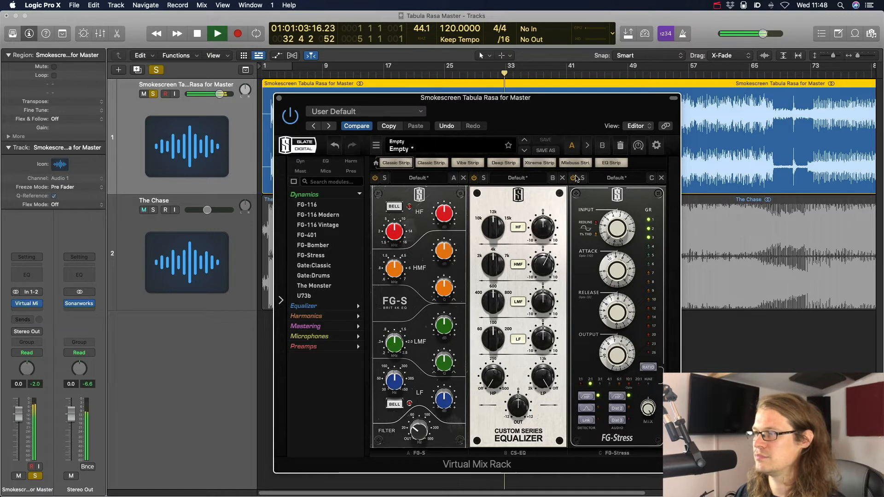
click(574, 179)
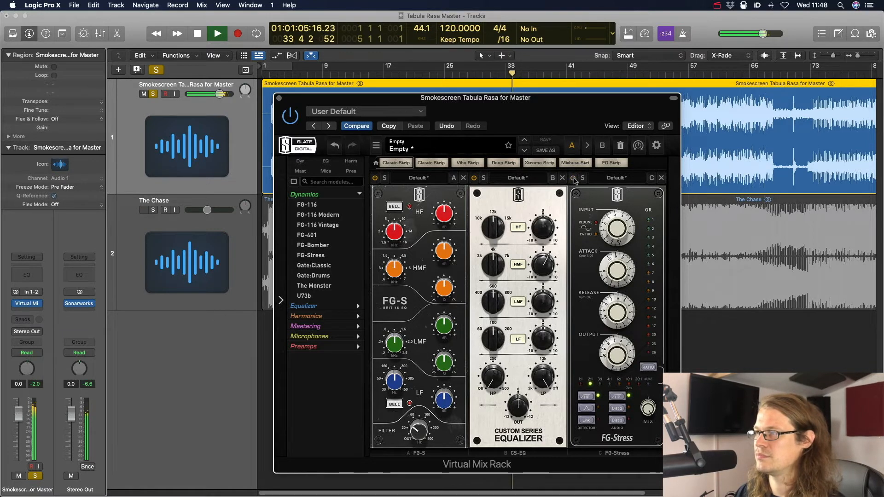
click(574, 179)
- Set the FG-Stress input to 4.30 during playback, compare it with the module bypassed, and stop
drag(608, 217, 612, 214)
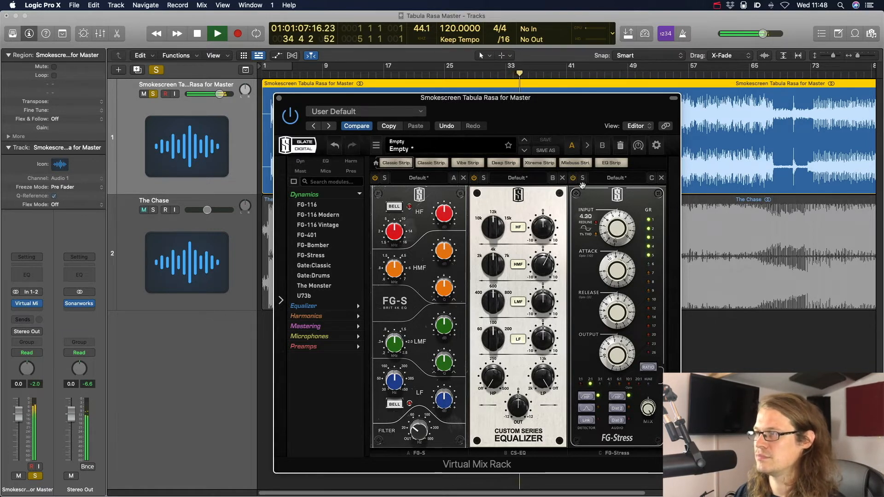
click(574, 179)
click(573, 179)
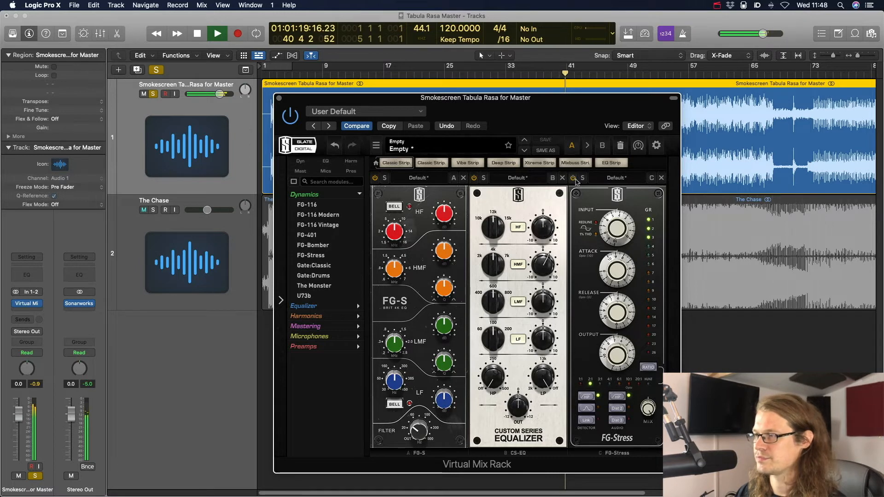
key(space)
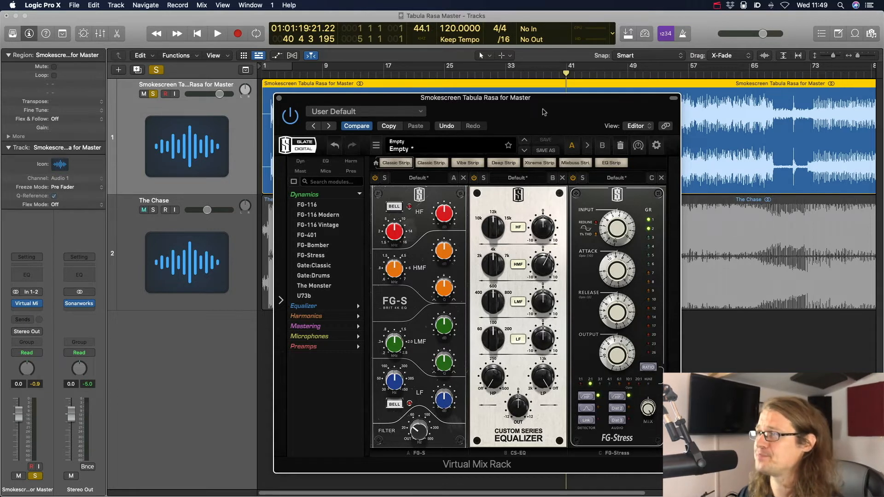
- Insert the New York preamp ahead of the FG-S at the front of the rack and switch it to Console mode
drag(506, 116, 507, 78)
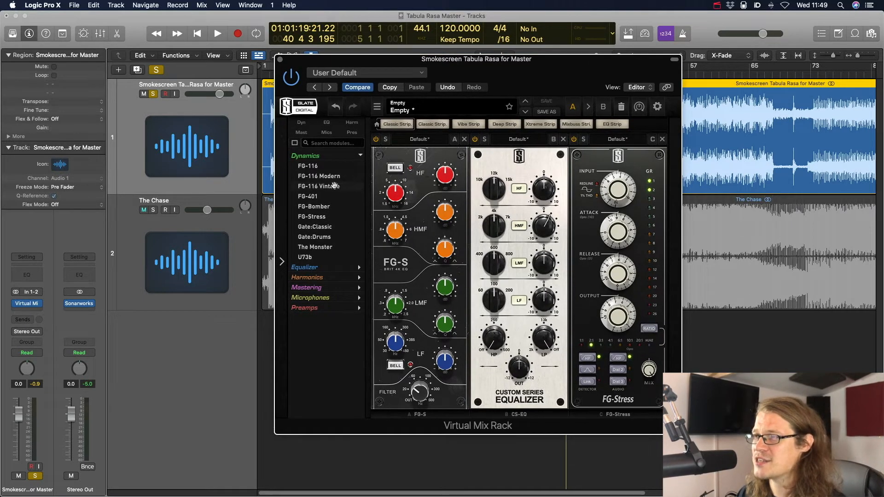
click(361, 157)
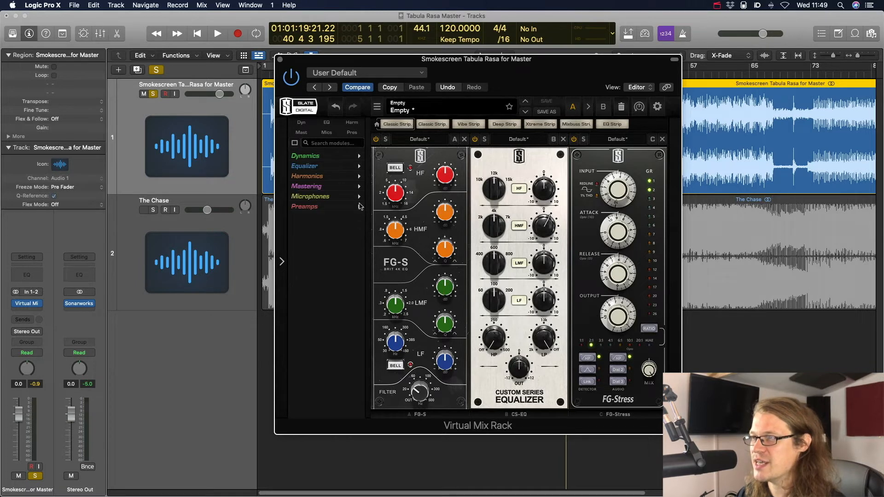
click(360, 206)
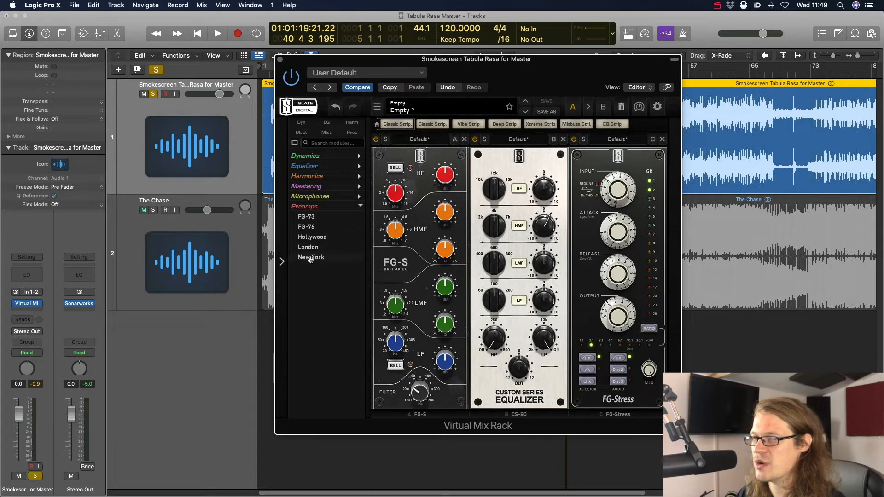
drag(312, 259, 382, 253)
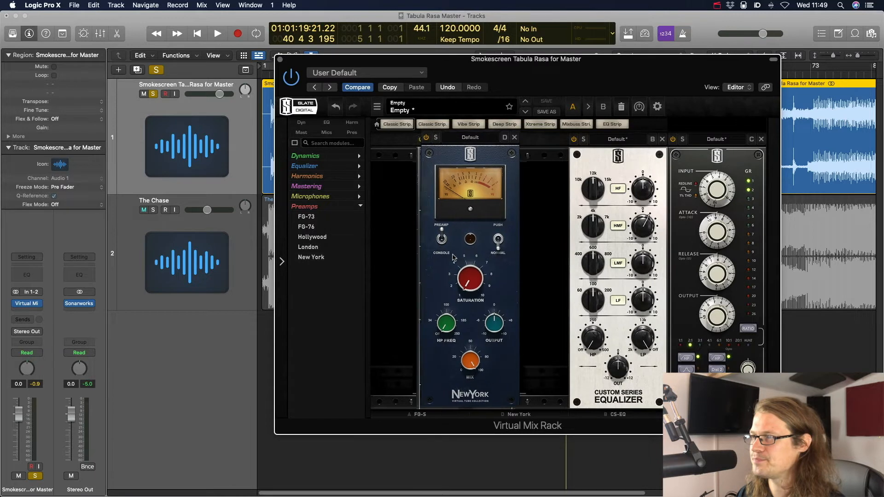
click(392, 243)
- Raise the New York preamp's saturation while playing Smokescreen, comparing the sound with the preamp bypassed
key(space)
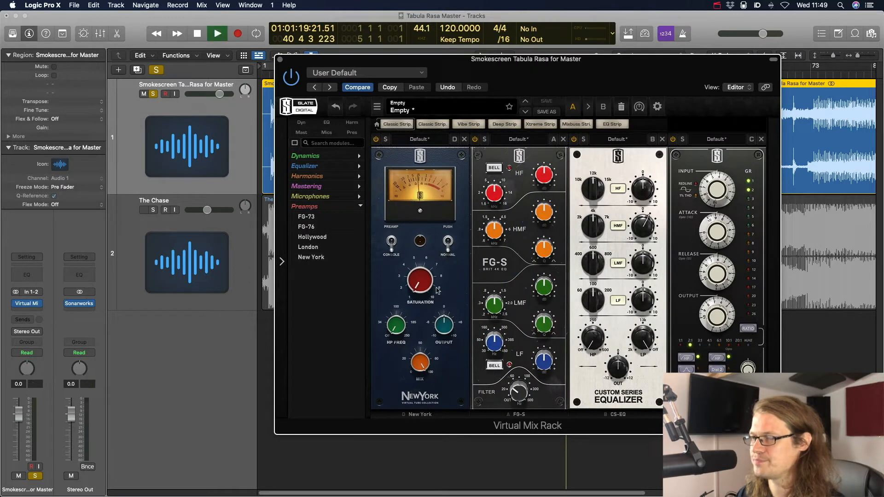
mouse_move(420, 260)
drag(420, 259, 422, 236)
key(space)
key(space)
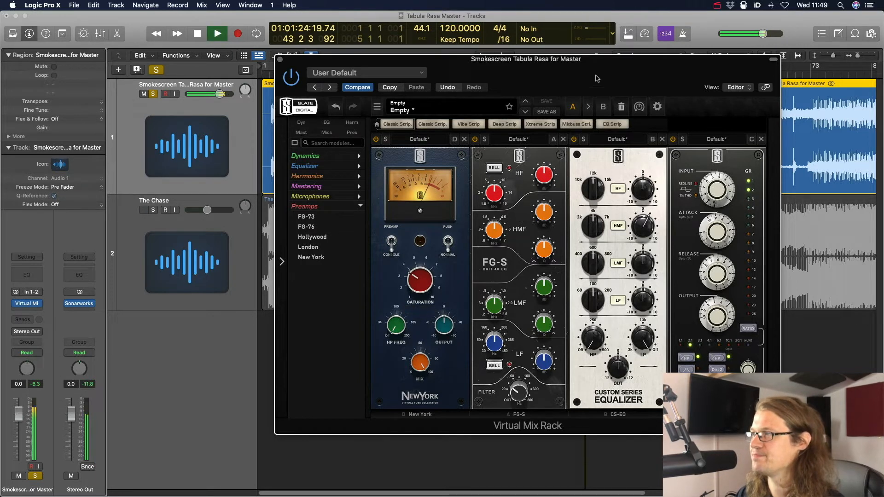
drag(606, 61, 594, 144)
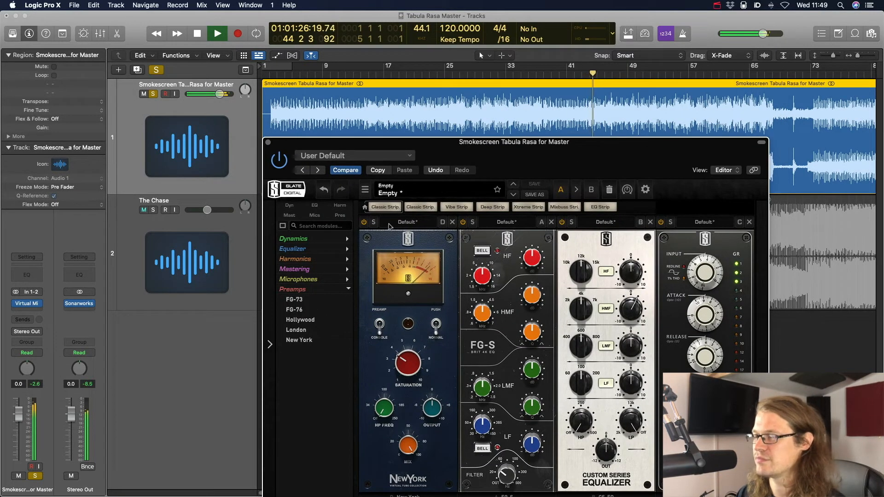
click(363, 222)
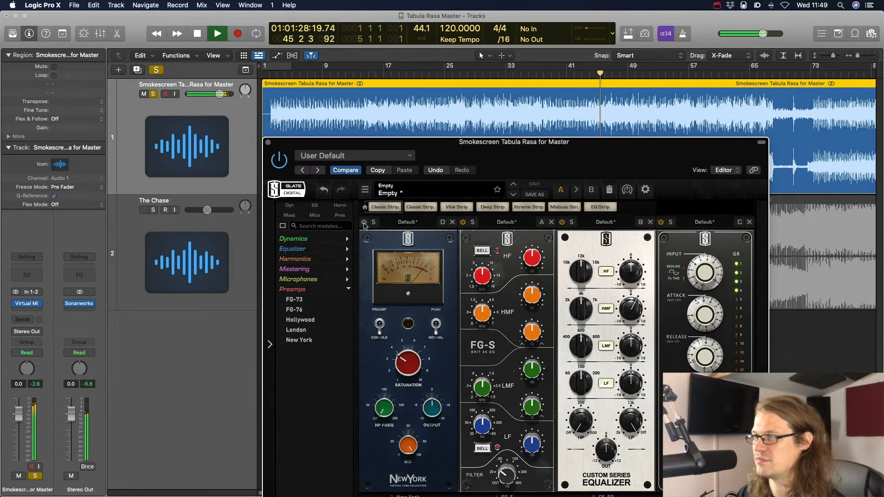
click(364, 222)
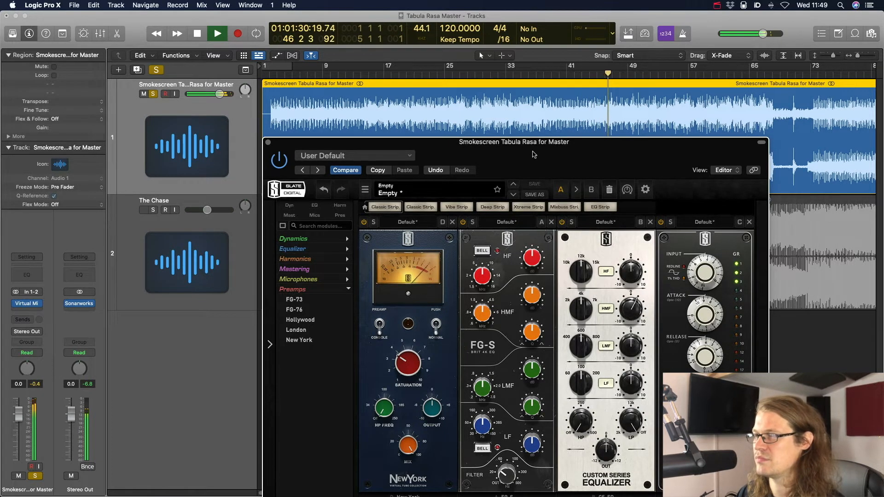
drag(400, 142, 407, 91)
key(space)
- Try the London preamp at the front of the rack with its saturation adjusted during playback, and remove it
drag(500, 91, 491, 99)
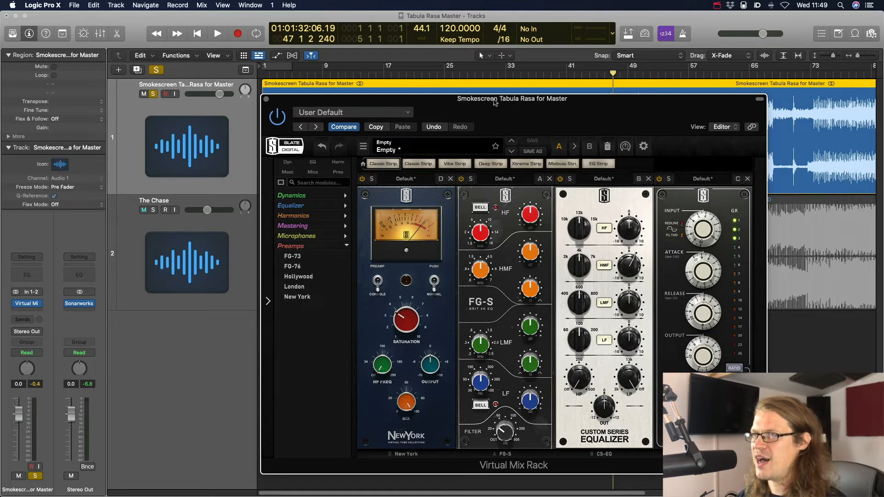
drag(495, 102, 492, 77)
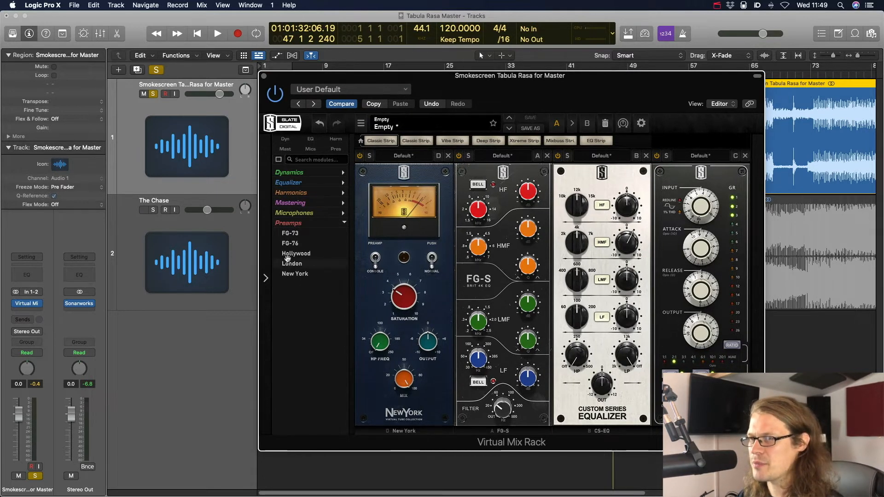
drag(288, 266, 399, 298)
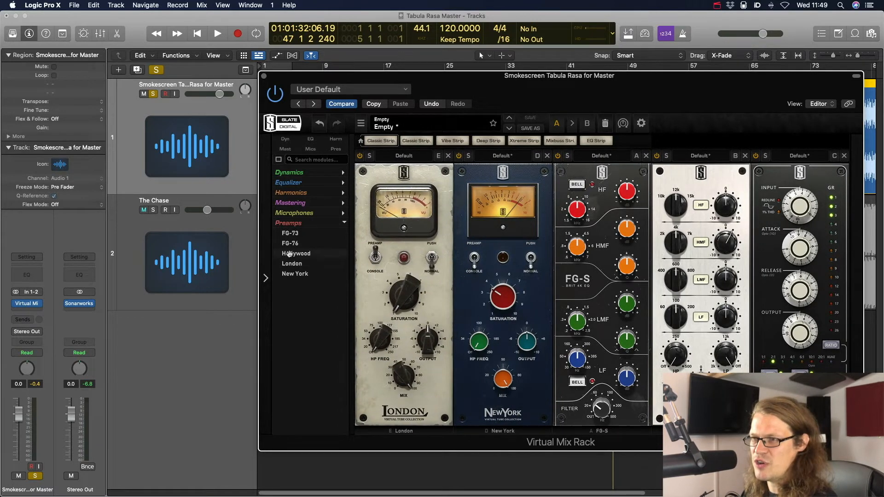
key(space)
drag(407, 295, 412, 224)
key(space)
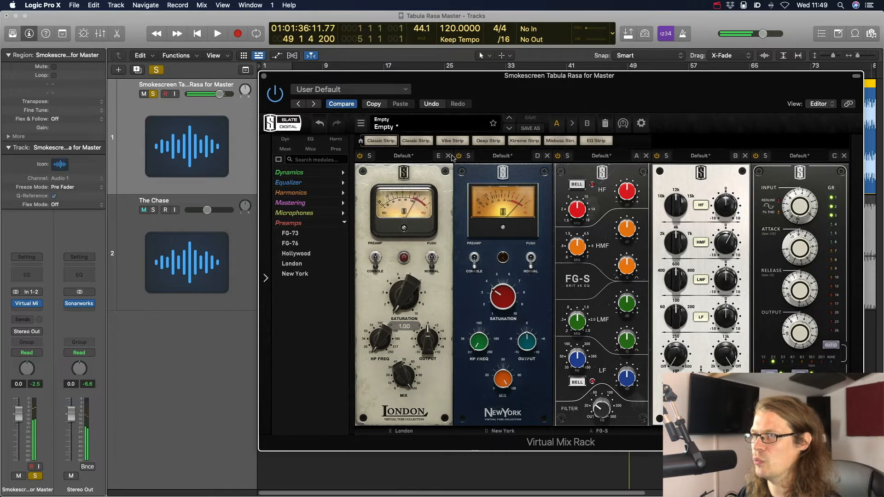
click(448, 156)
- Insert the Hollywood preamp ahead of the New York and adjust its saturation during playback, comparing with it bypassed
drag(296, 254, 377, 264)
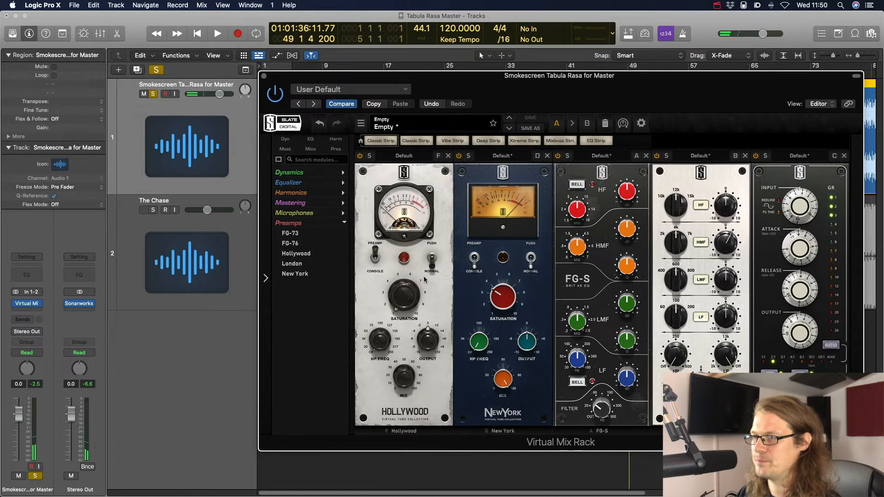
key(space)
drag(403, 298, 402, 238)
key(space)
key(space)
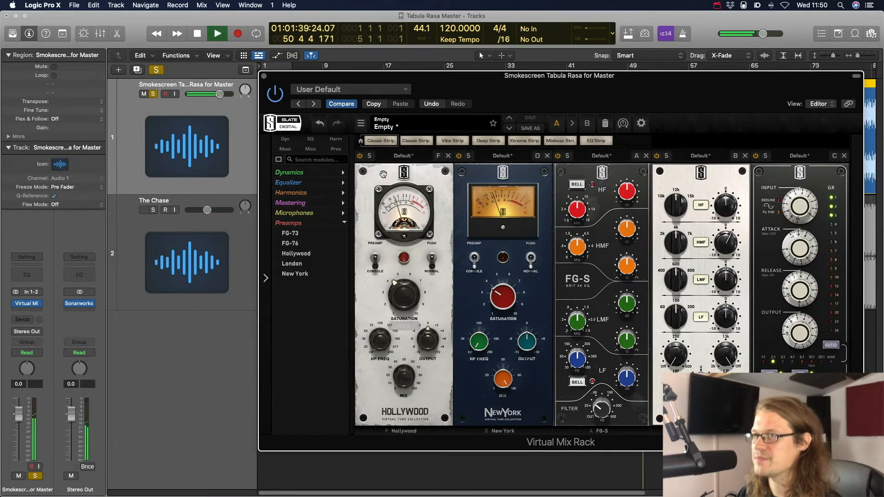
click(361, 157)
drag(408, 298, 407, 307)
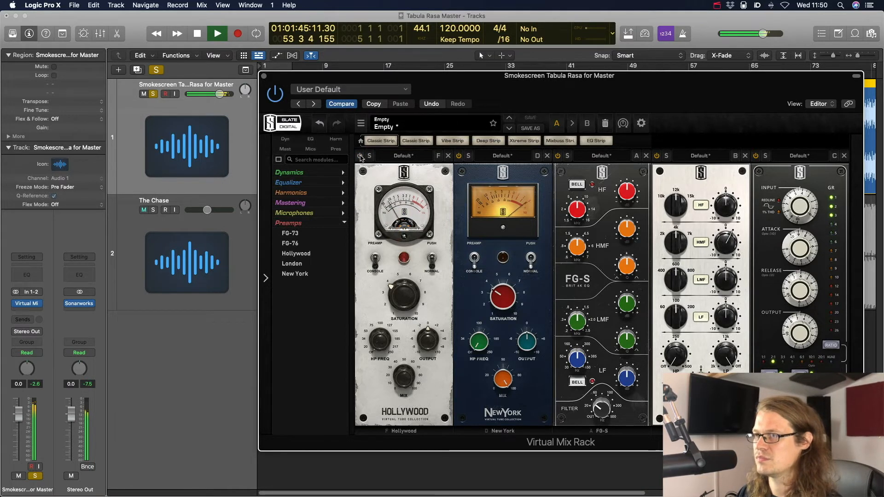
key(space)
- Replay Smokescreen from bar 26 to listen to the Hollywood and New York preamps together
drag(496, 78, 473, 172)
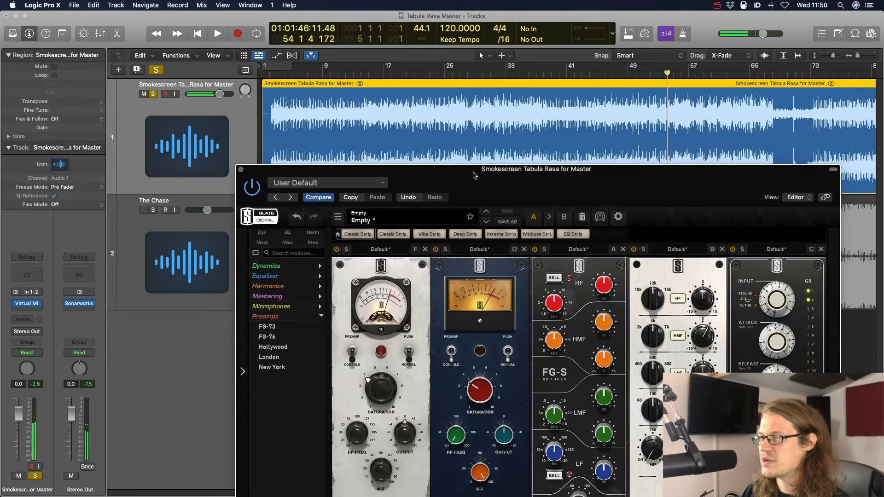
click(453, 83)
drag(368, 169, 368, 137)
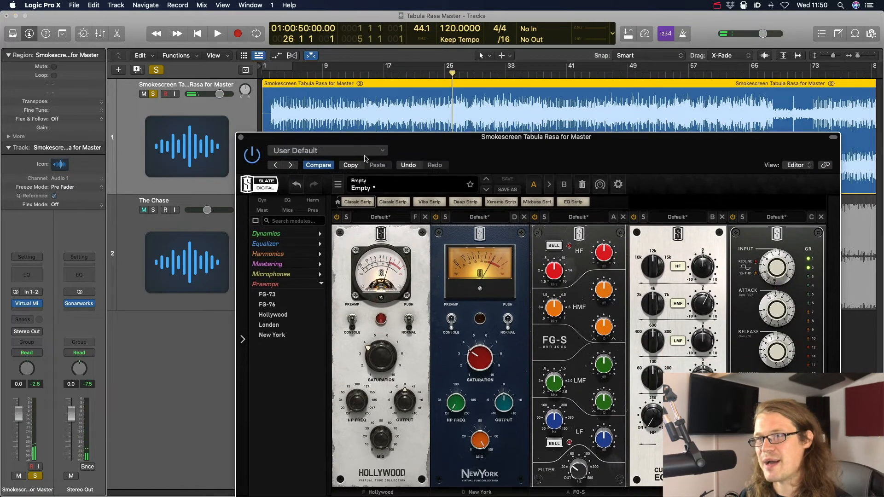
key(space)
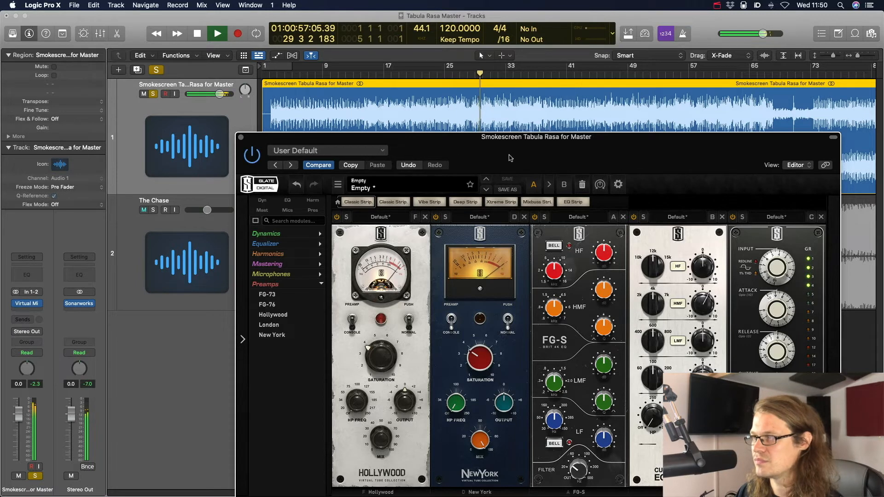
drag(503, 159, 489, 102)
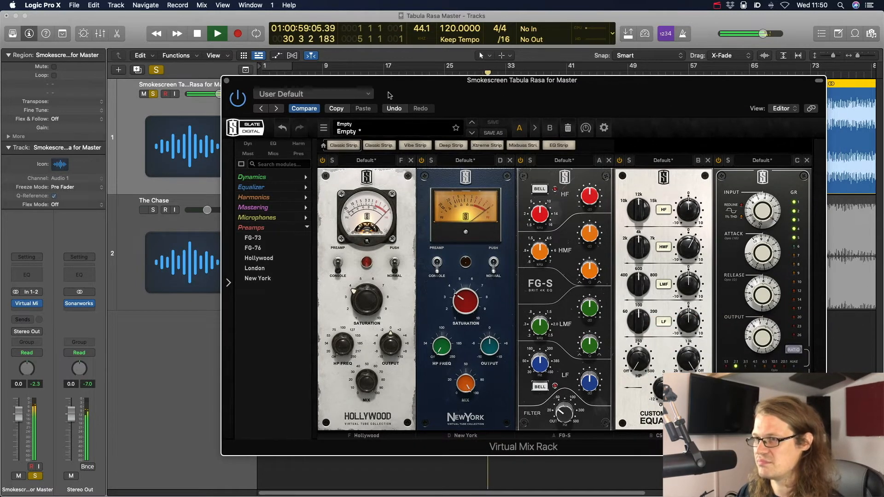
key(space)
- Insert the FG-Bomber dynamics module ahead of the Hollywood preamp at the front of the rack
click(307, 227)
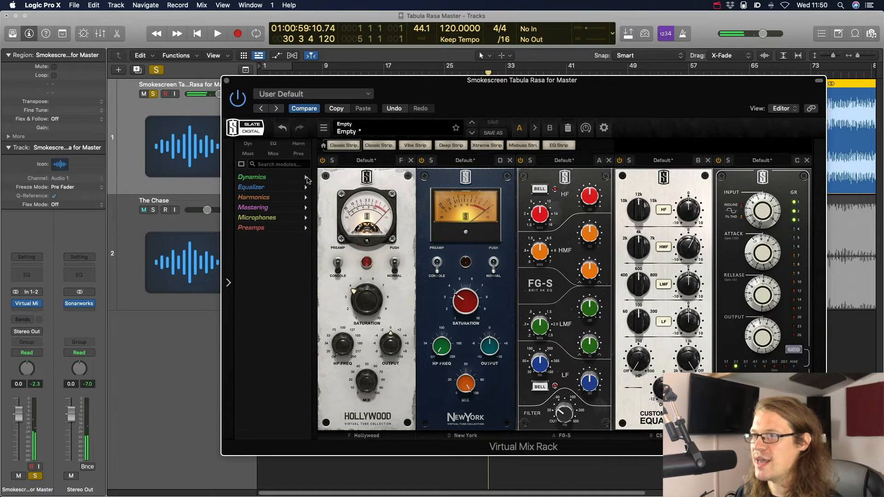
click(307, 178)
drag(255, 229, 359, 233)
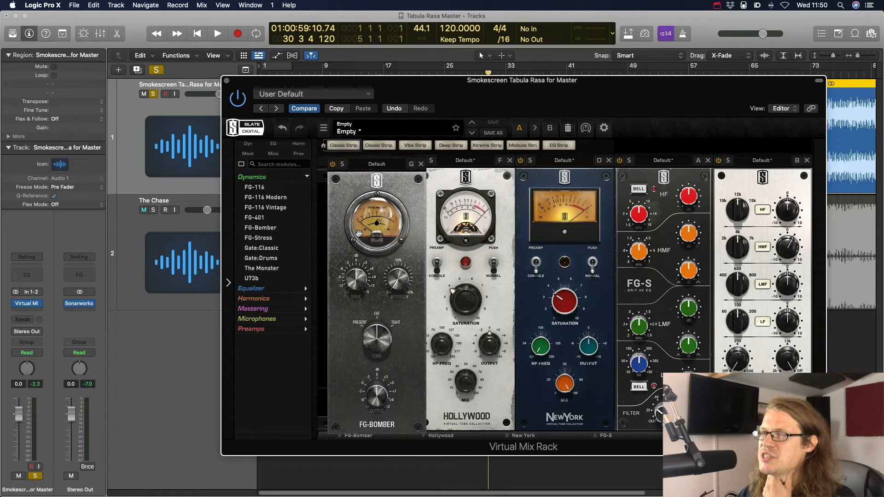
drag(359, 233, 357, 233)
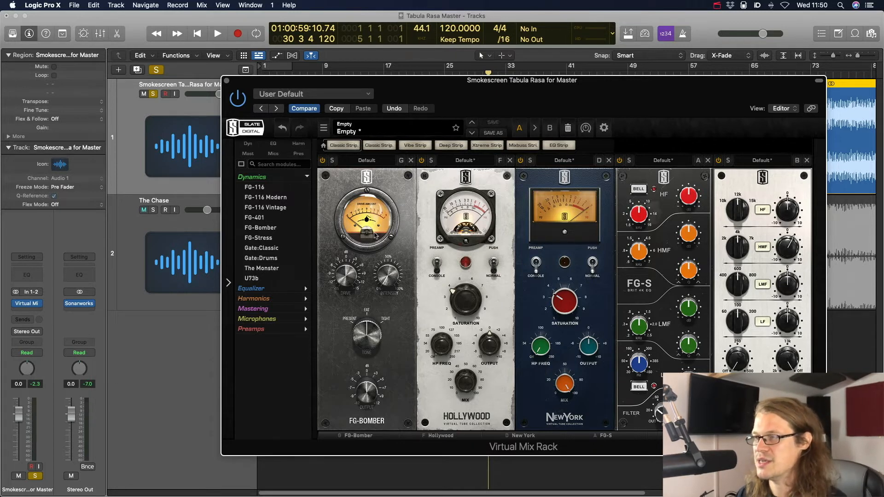
- Play Smokescreen and adjust the FG-Bomber's drive and intensity while listening
key(space)
drag(357, 285, 349, 301)
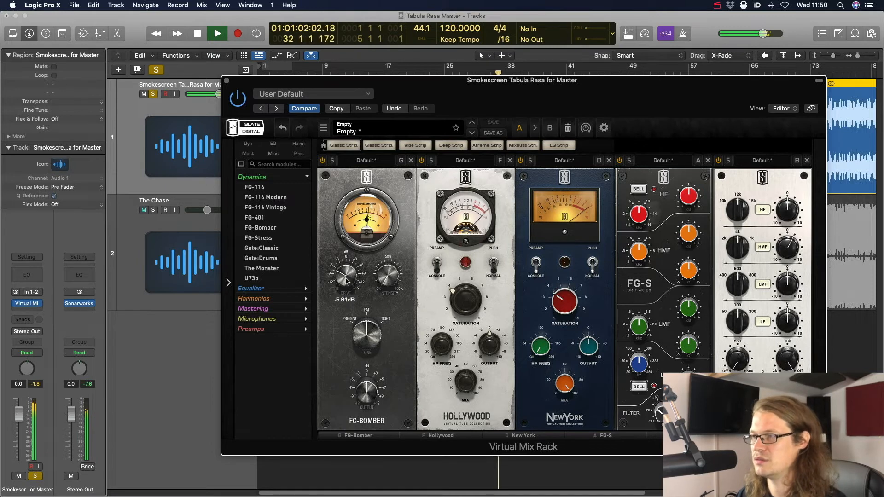
drag(391, 280, 390, 239)
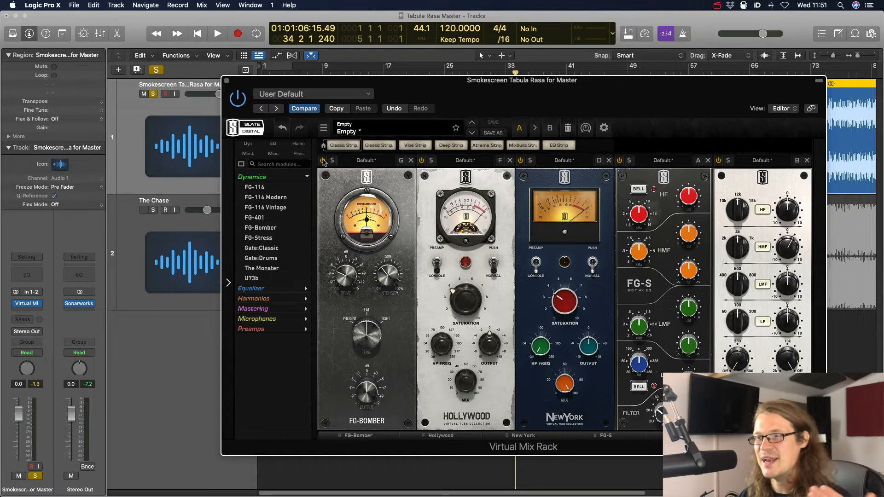
- Replay Smokescreen from about bar 28 and compare the FG-Bomber bypassed and enabled
drag(489, 80, 451, 91)
click(476, 73)
key(space)
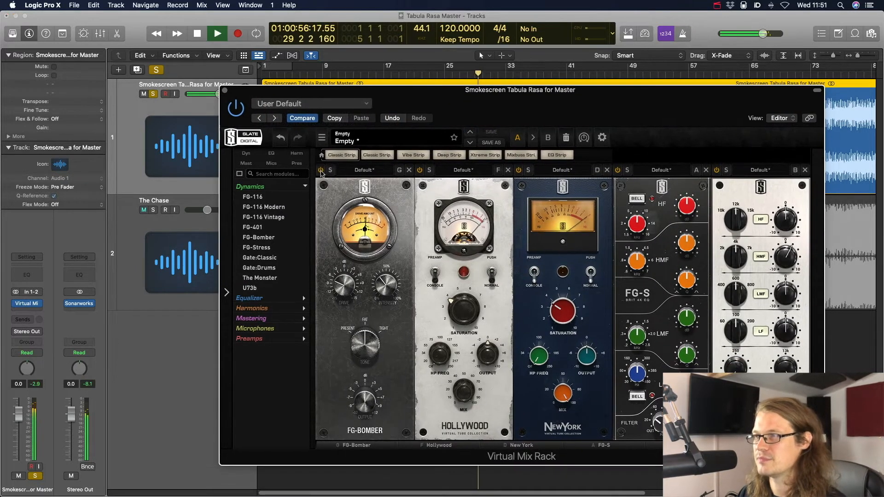
click(320, 171)
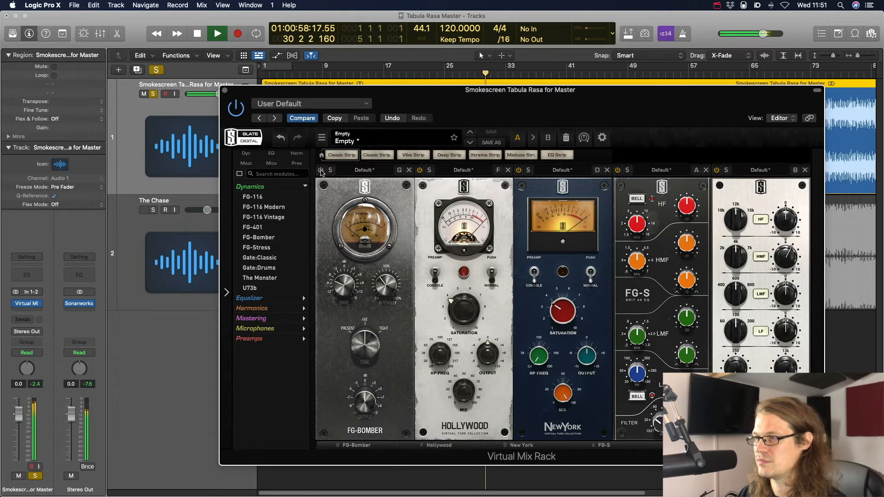
click(321, 171)
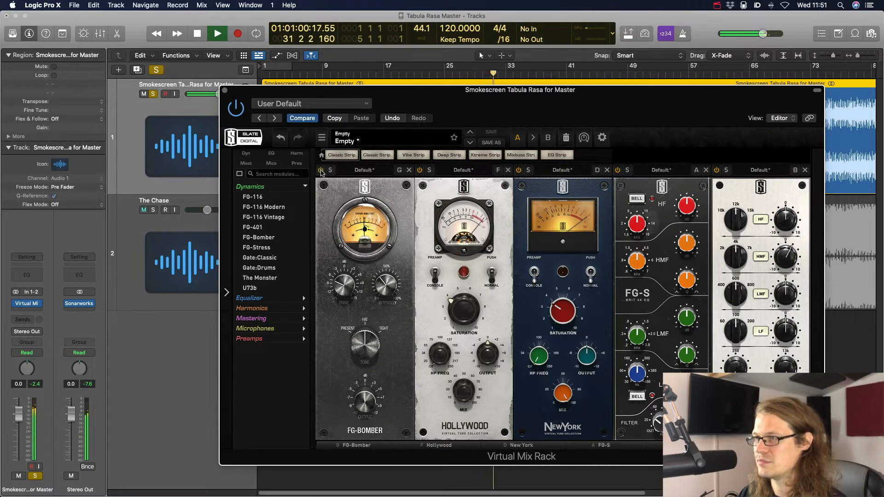
click(321, 171)
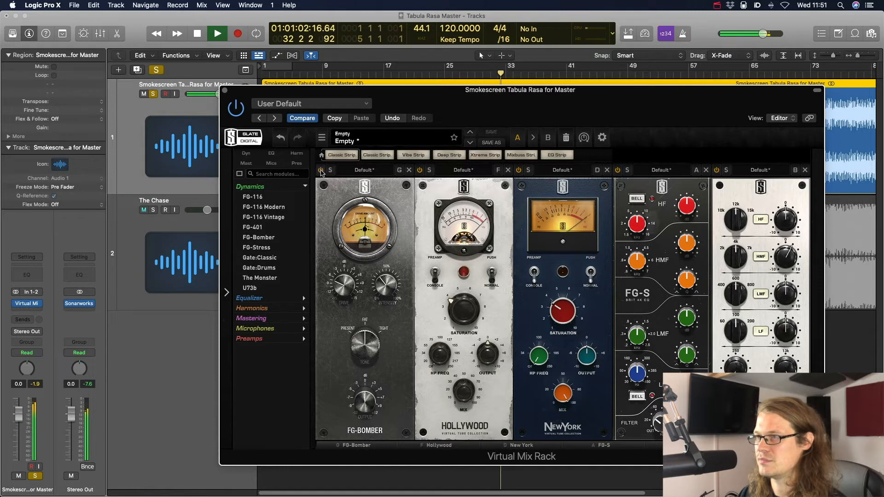
click(322, 171)
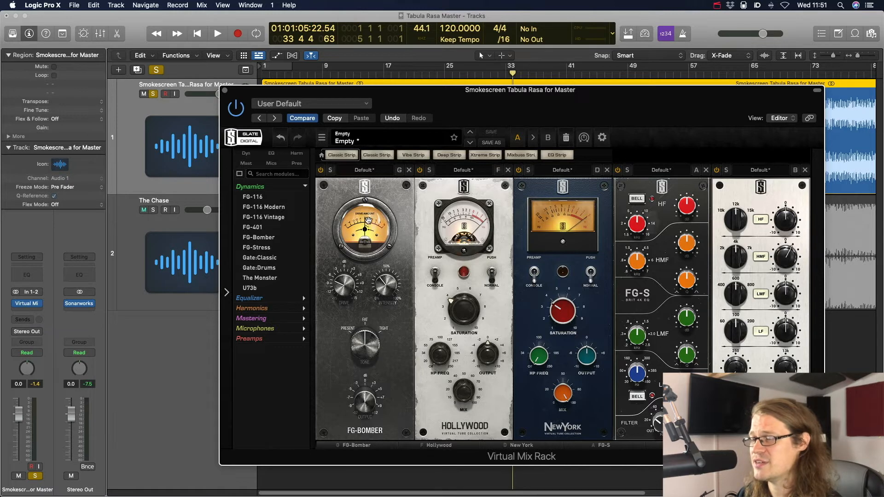
- Audition the FG-Bomber's tone positions during playback and return the tone to Fat
key(space)
mouse_move(366, 341)
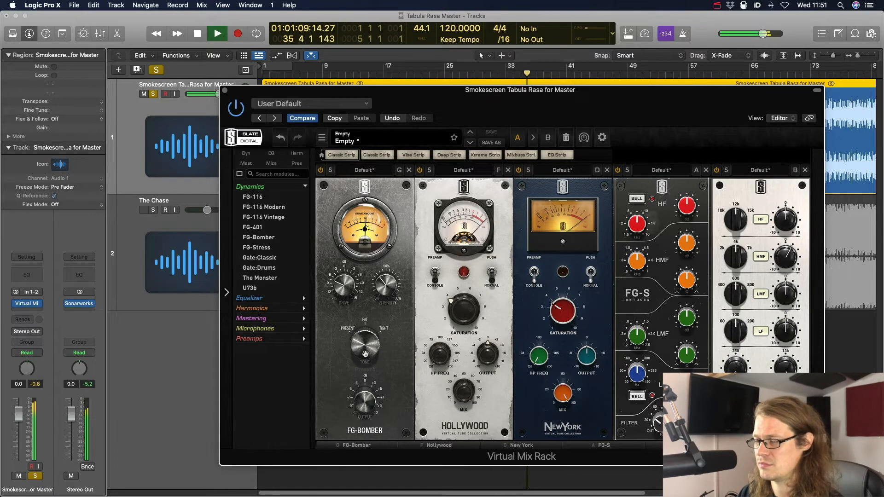
mouse_move(365, 354)
mouse_down()
mouse_move(370, 332)
mouse_move(369, 362)
mouse_up()
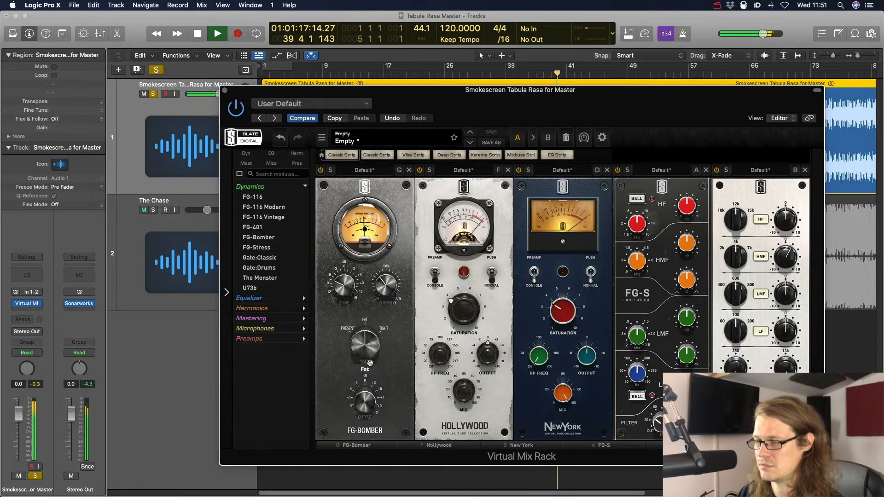
key(space)
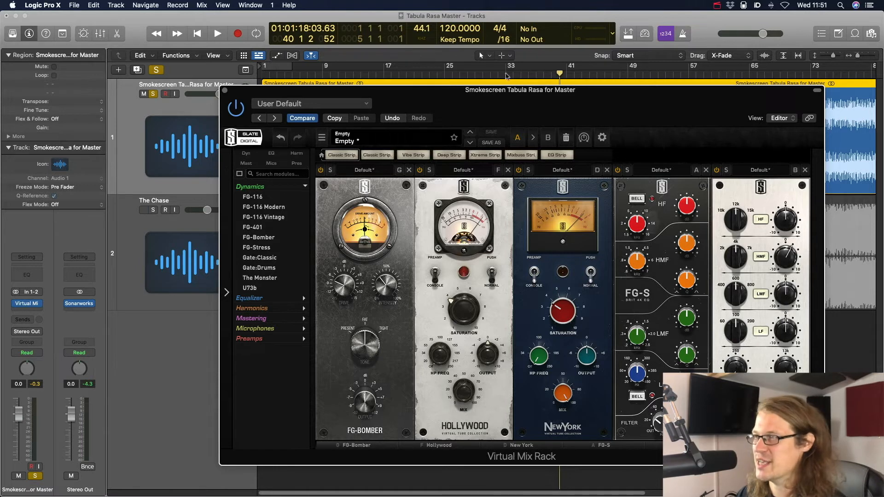
- Close the Virtual Mix Rack window and compare Smokescreen with The Chase by toggling Smokescreen's solo during playback
drag(409, 219, 354, 174)
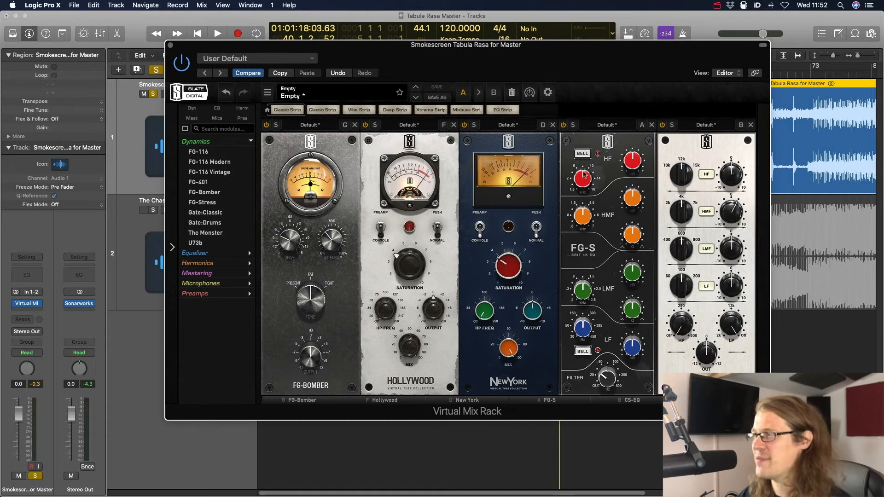
drag(471, 50, 556, 100)
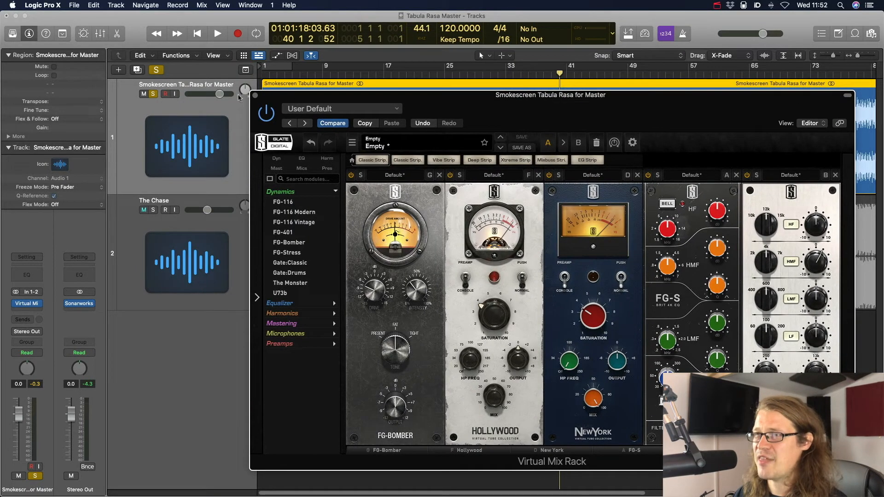
drag(315, 99, 315, 113)
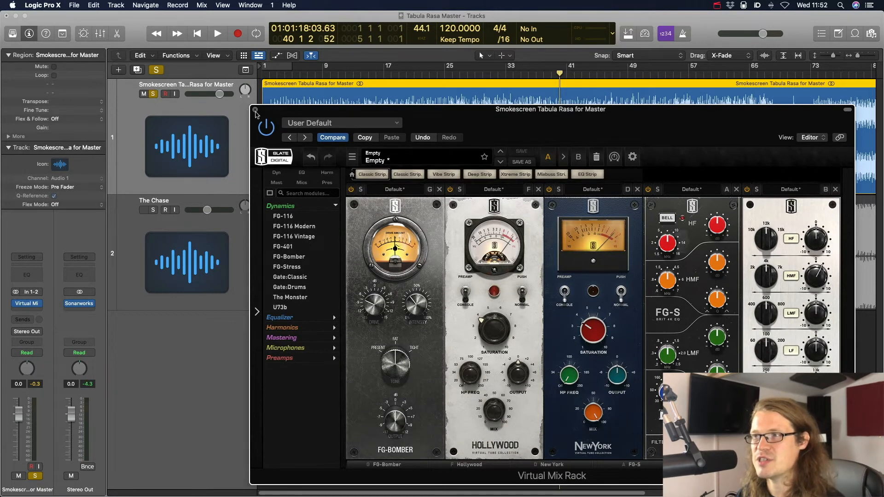
key(super+w)
key(space)
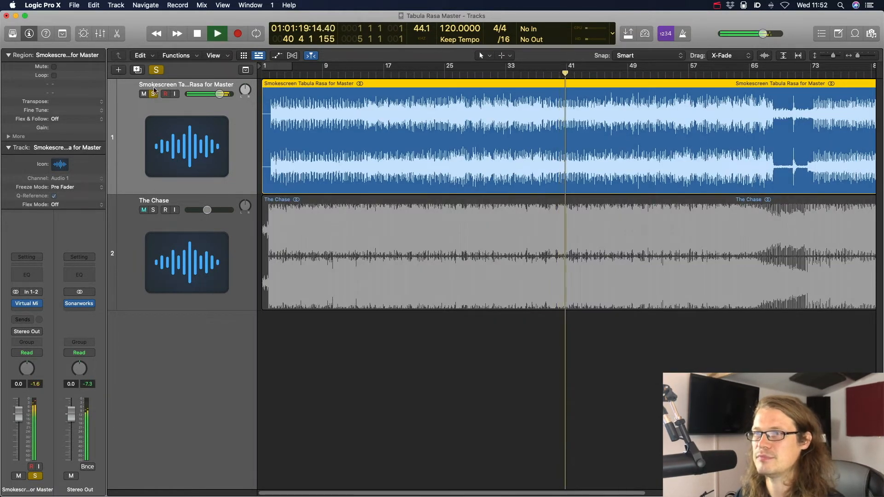
click(153, 94)
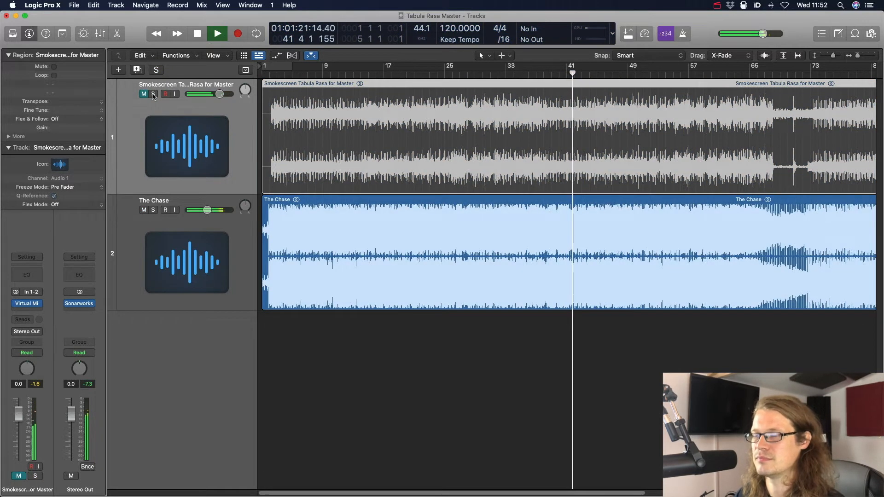
click(154, 93)
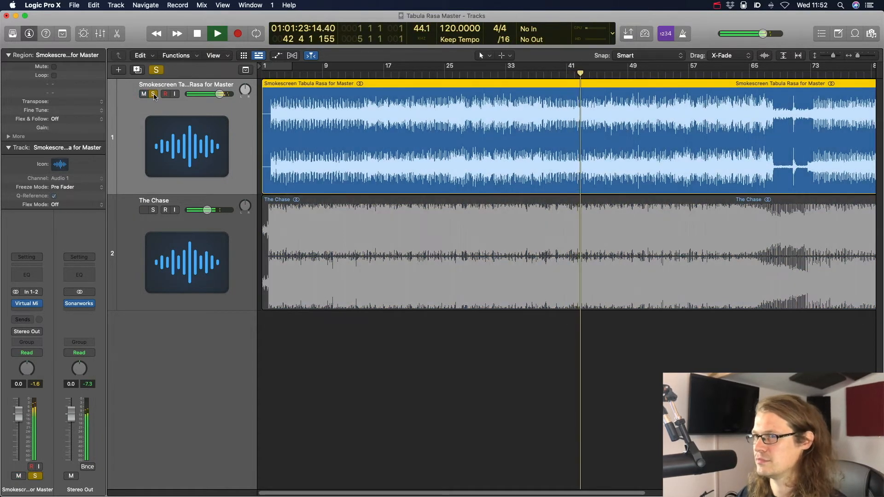
key(space)
- Set The Chase's track volume to -5.0 dB and compare it with Smokescreen again during playback
drag(207, 210, 210, 210)
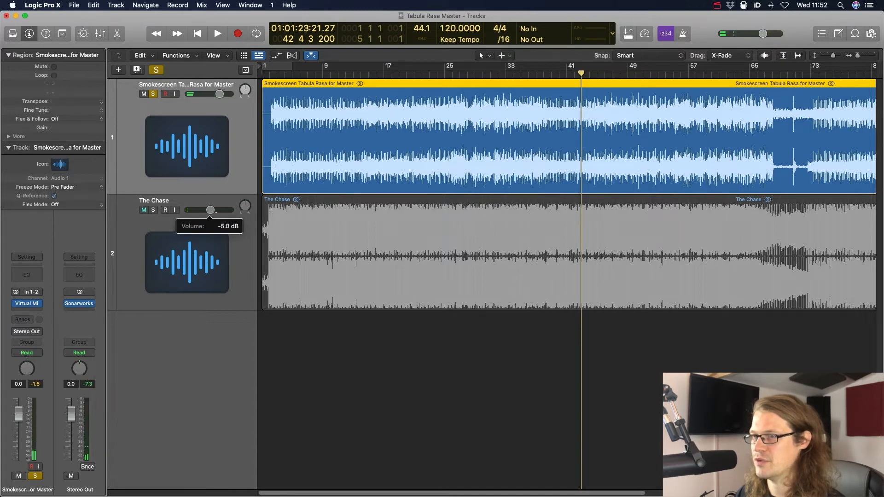
key(space)
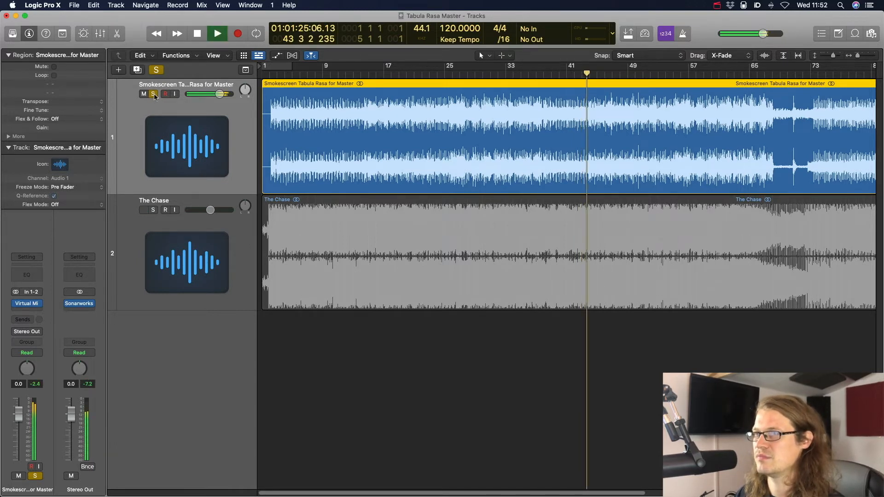
click(154, 95)
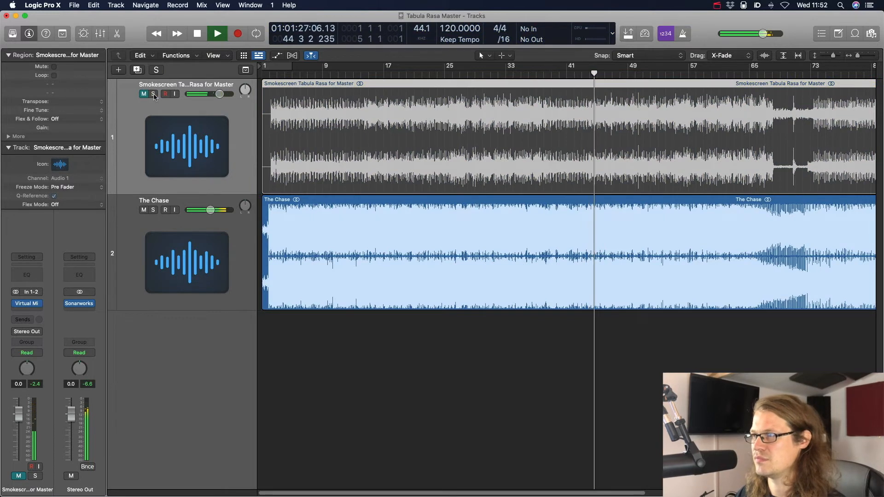
click(154, 95)
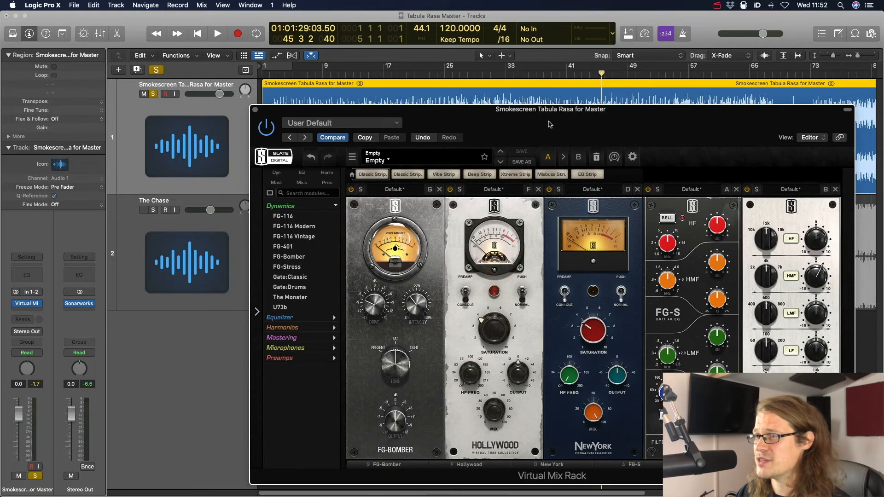
- Insert the AirEQ Earth equalizer between the FG-Bomber and the Hollywood preamp in the Virtual Mix Rack
drag(549, 122, 466, 67)
click(254, 152)
click(253, 161)
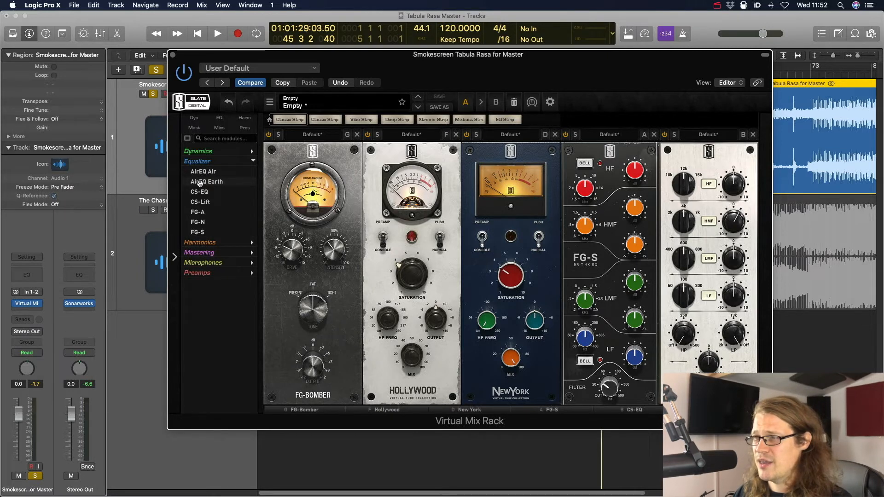
mouse_move(199, 184)
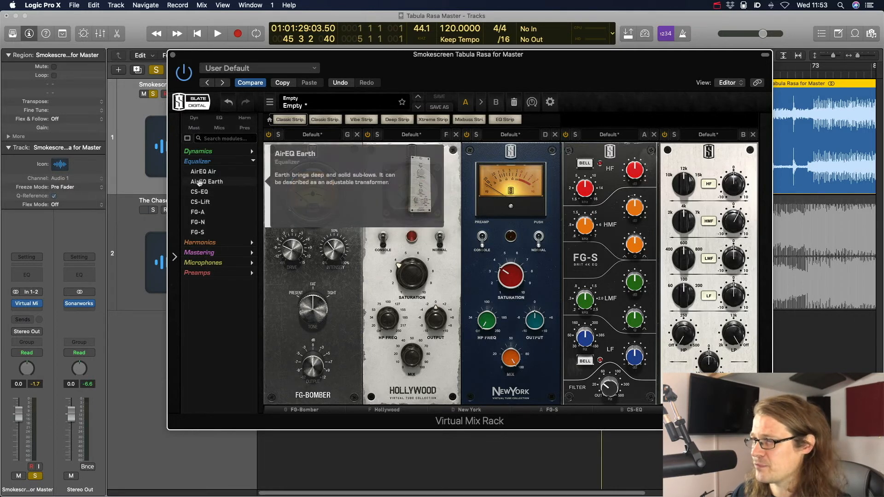
drag(200, 183, 396, 215)
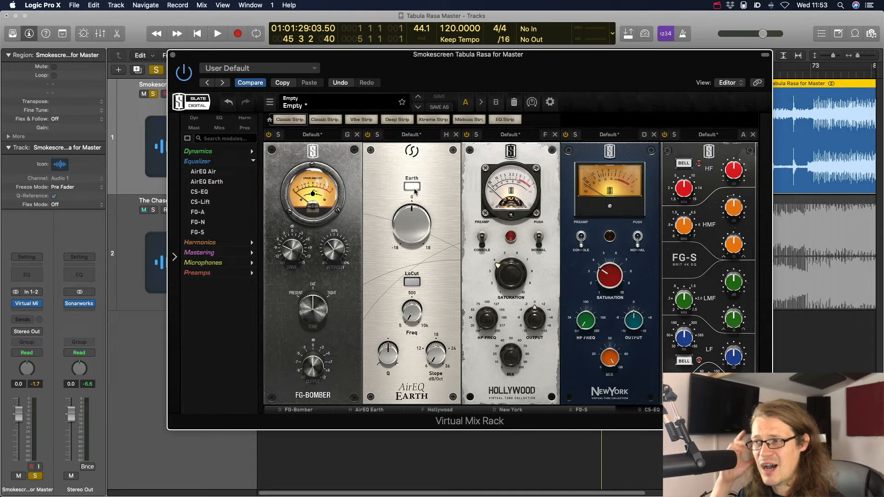
- Enable the AirEQ Earth's low cut, bring its frequency to about 38.6 Hz and adjust its Q
click(416, 283)
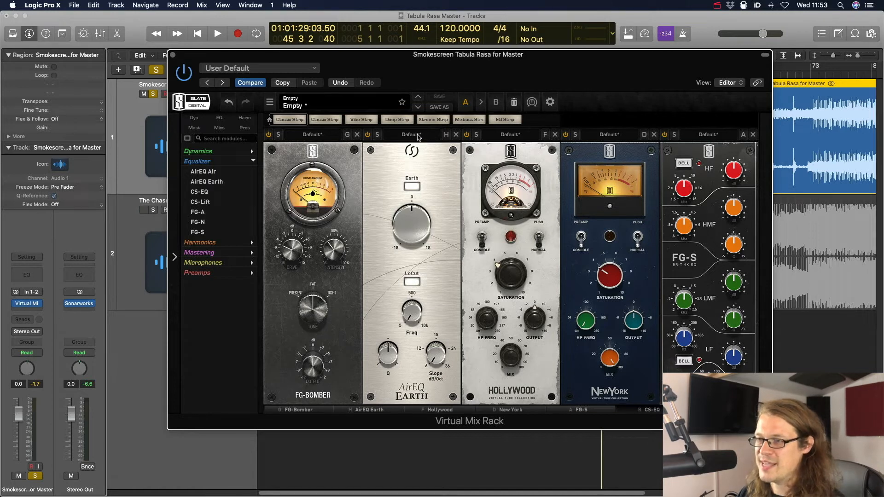
mouse_move(391, 356)
drag(389, 356, 398, 375)
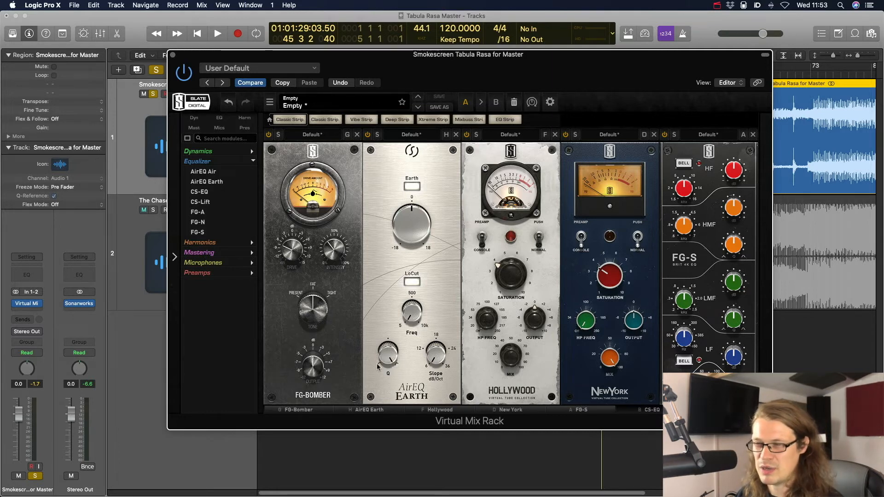
drag(387, 357, 390, 391)
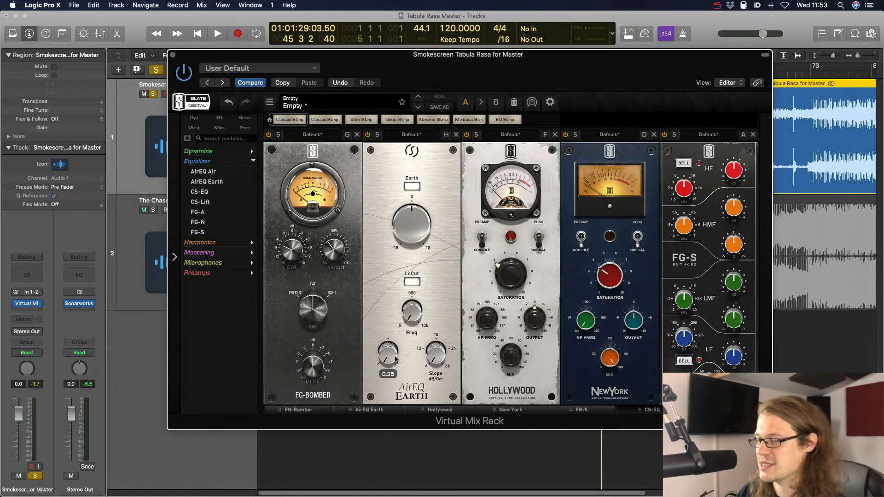
drag(396, 360, 413, 299)
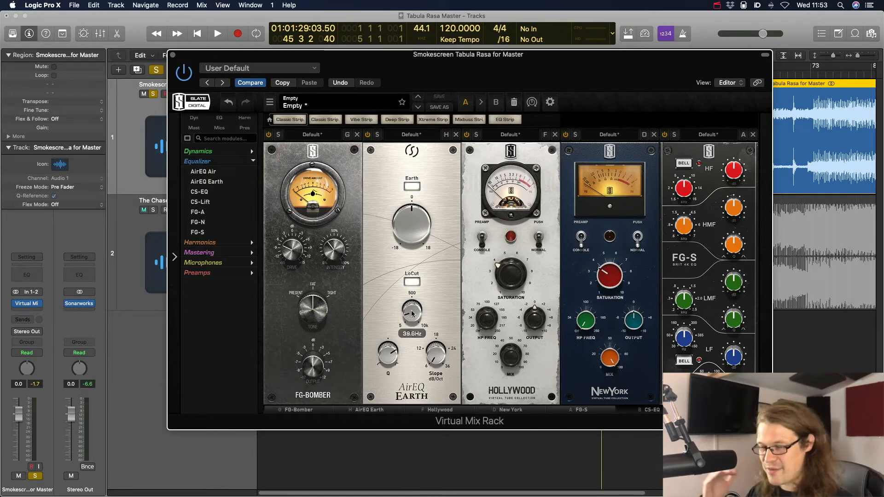
drag(406, 308, 393, 372)
- Tune the AirEQ Earth's low-cut frequency to about 65 Hz and its Q to about 0.84 during playback
key(space)
drag(414, 317, 413, 297)
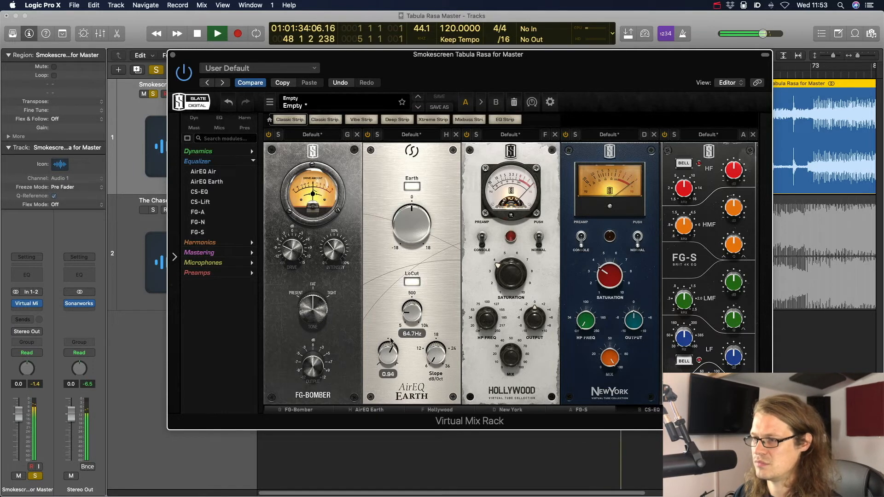
mouse_move(392, 352)
mouse_down()
mouse_move(393, 329)
mouse_move(392, 346)
mouse_up()
key(space)
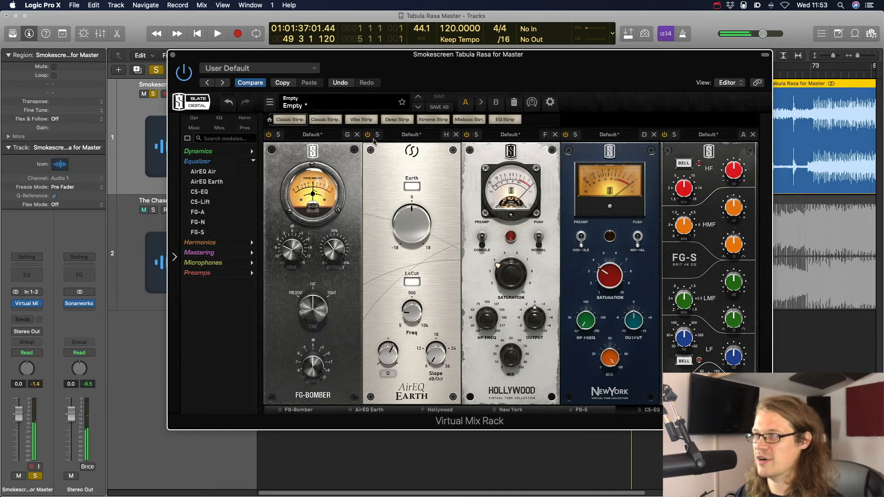
- Compare the AirEQ Earth with it bypassed during playback and readjust its Q
key(space)
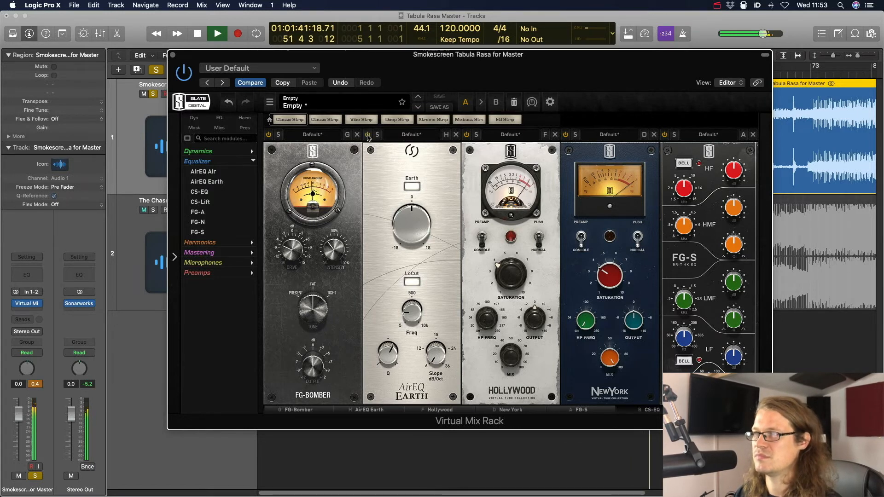
mouse_move(393, 351)
drag(394, 346, 391, 368)
key(space)
- Uncover the tracks, clear the peak readings, and compare Smokescreen with The Chase by alternating them during playback
drag(489, 57, 469, 184)
drag(227, 176, 410, 177)
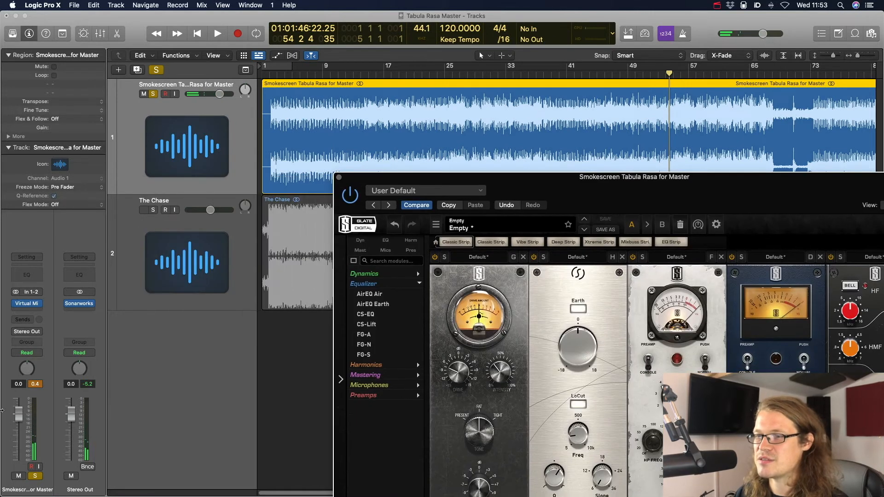
click(40, 384)
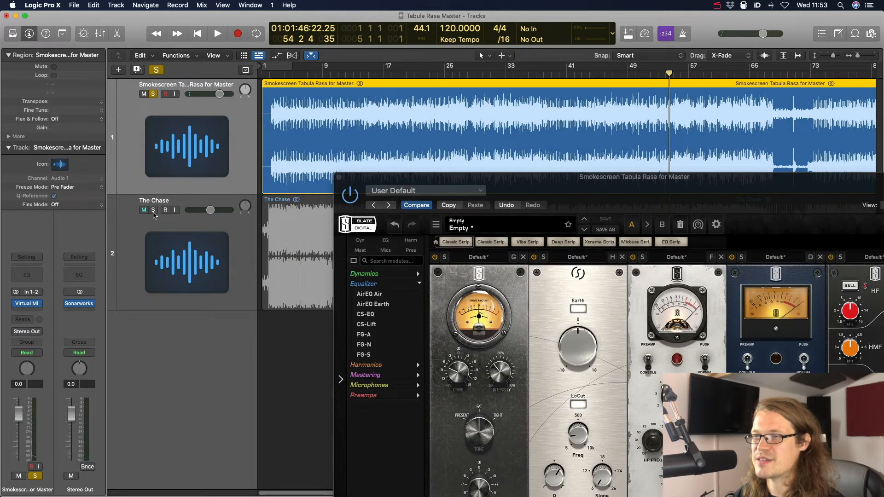
click(153, 95)
key(space)
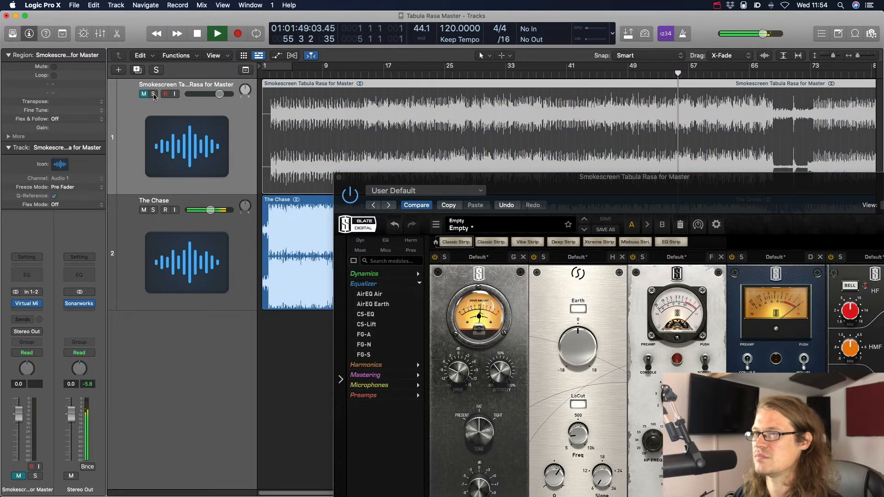
click(154, 95)
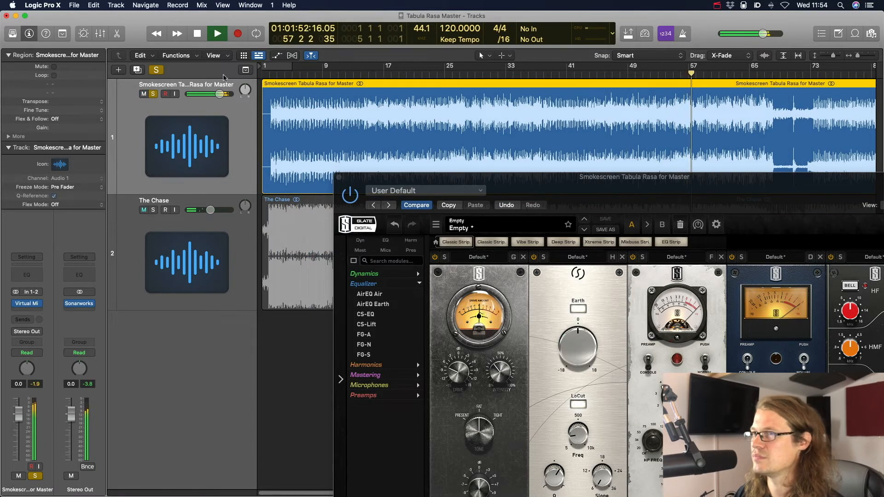
click(153, 94)
click(154, 95)
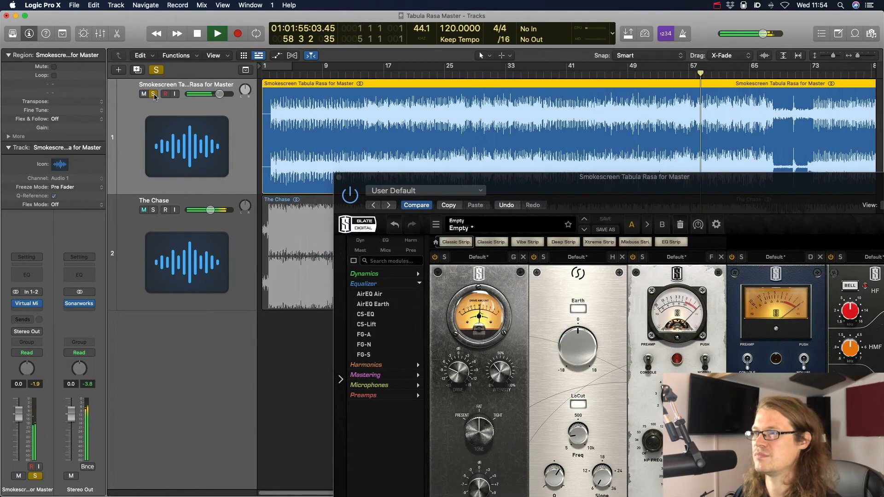
- Retune the FG-S high-mid band's gain during playback, with its Q at 1.10 and its frequency at about 4.94 kHz
drag(491, 189, 354, 95)
key(space)
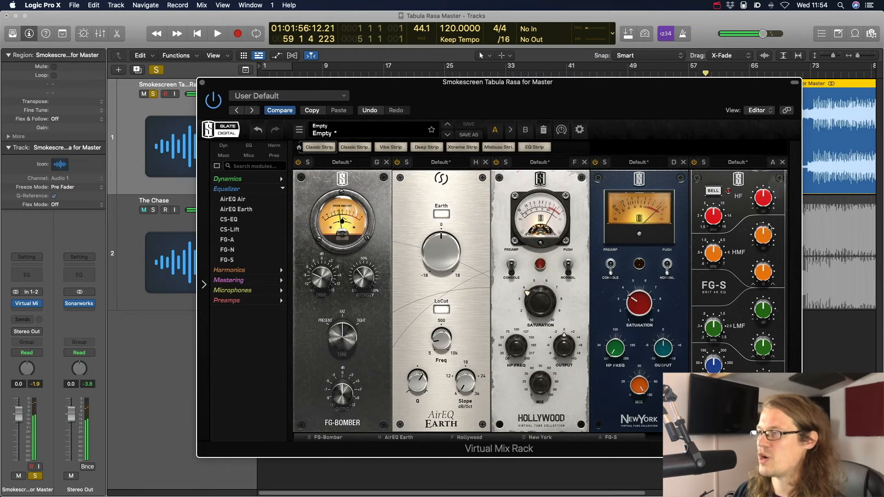
drag(721, 257, 722, 231)
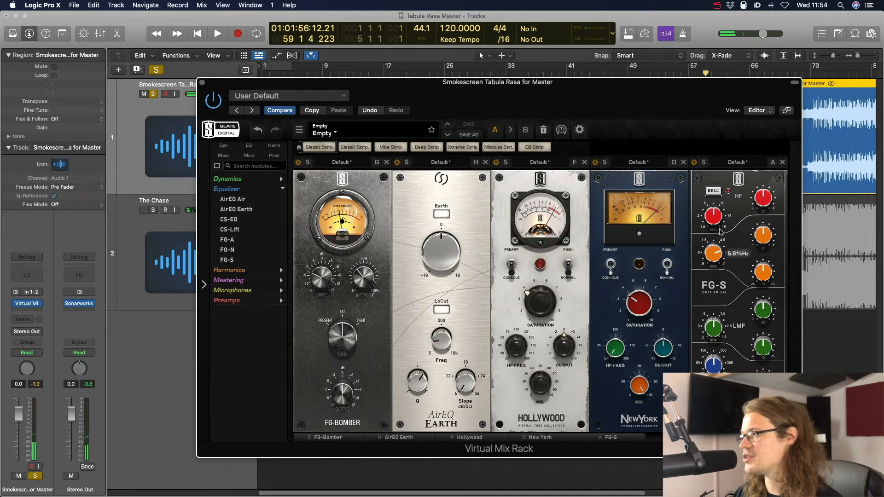
drag(733, 95, 675, 72)
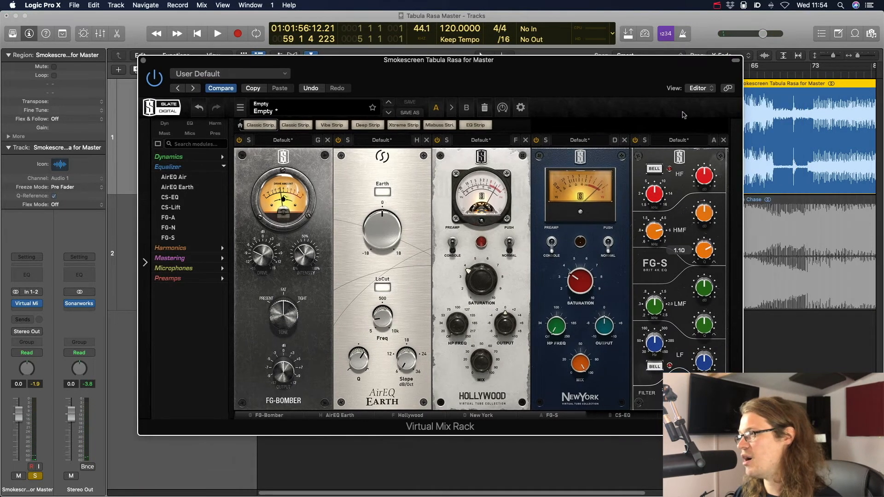
key(space)
mouse_move(705, 217)
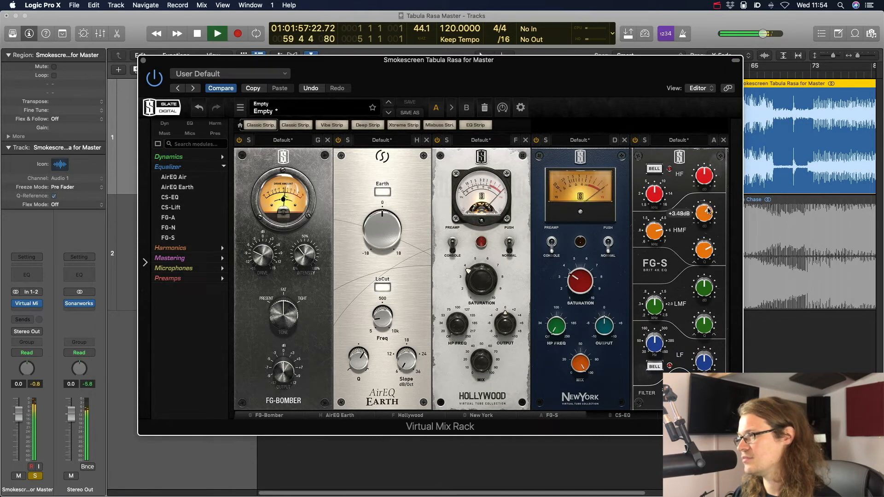
drag(666, 229, 662, 242)
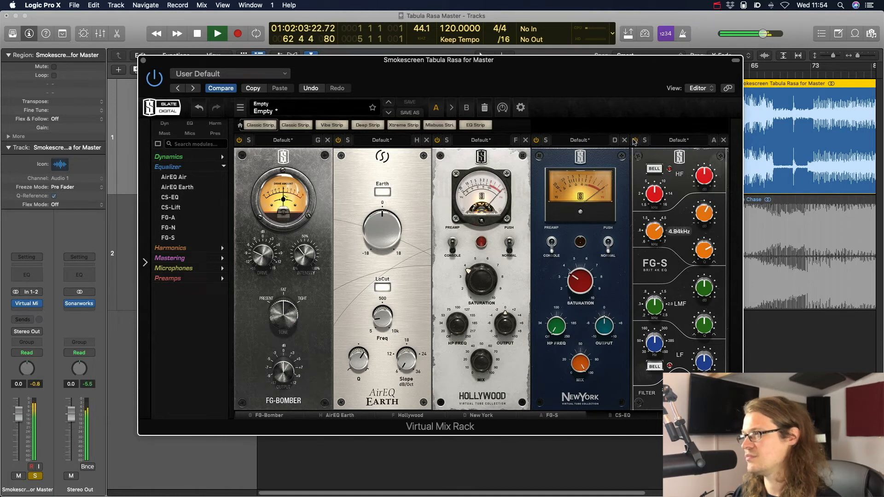
- Compare Smokescreen with its Virtual Mix Rack bypassed, and alternate it with The Chase during playback
click(160, 78)
click(159, 77)
drag(163, 74, 298, 99)
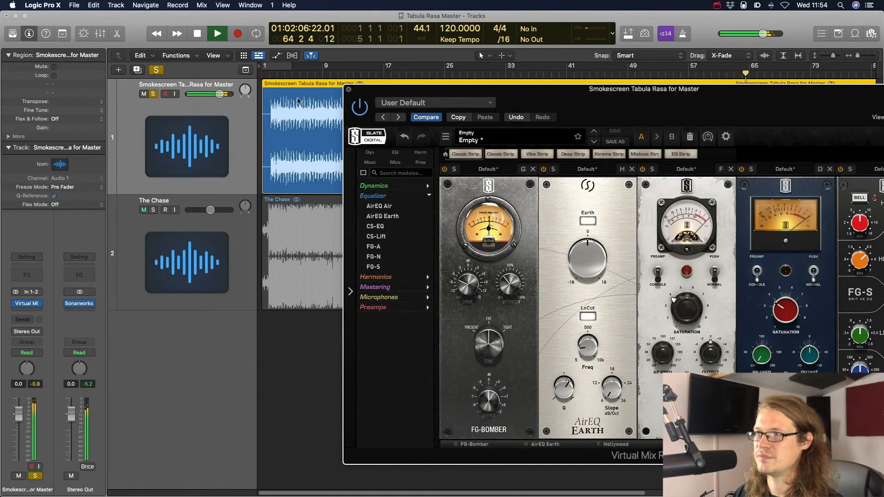
click(154, 94)
click(154, 94)
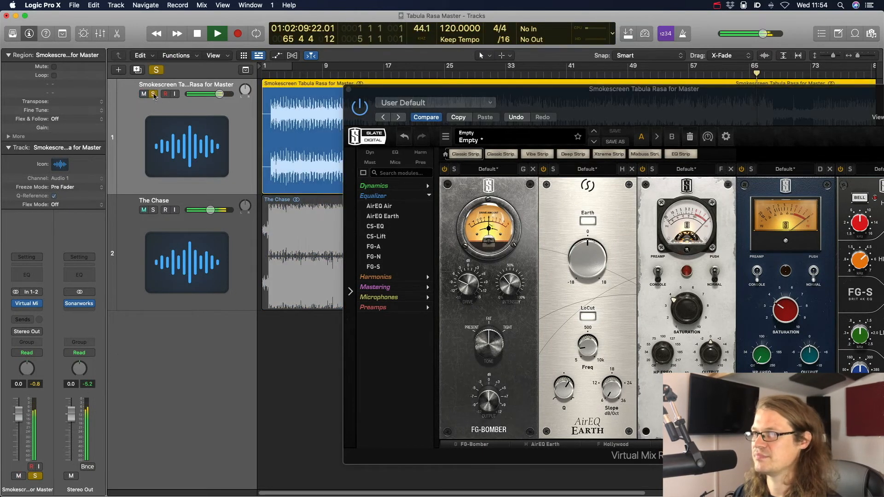
- Close the plug-in window, fit more of the timeline in view, and continue playback from about bar 33
drag(468, 97, 410, 83)
click(290, 76)
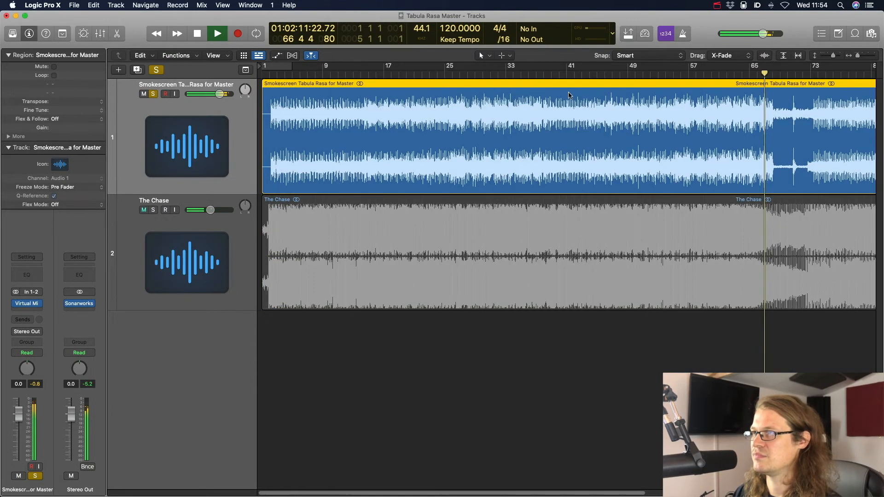
click(507, 74)
key(super+Left)
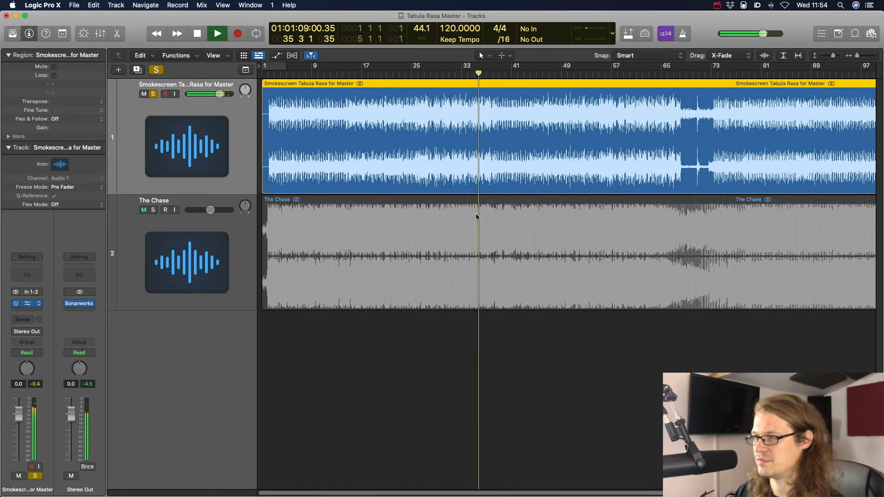
- Reopen Smokescreen's Virtual Mix Rack, lower the saturation on the New York and Hollywood modules, and reduce the AirEQ Earth's Q
click(28, 304)
key(space)
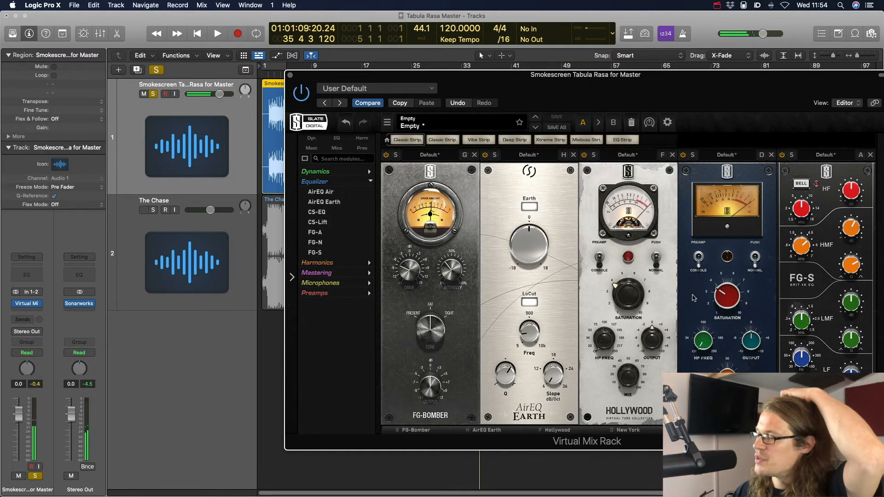
drag(720, 293, 720, 300)
drag(636, 299, 635, 310)
mouse_move(508, 376)
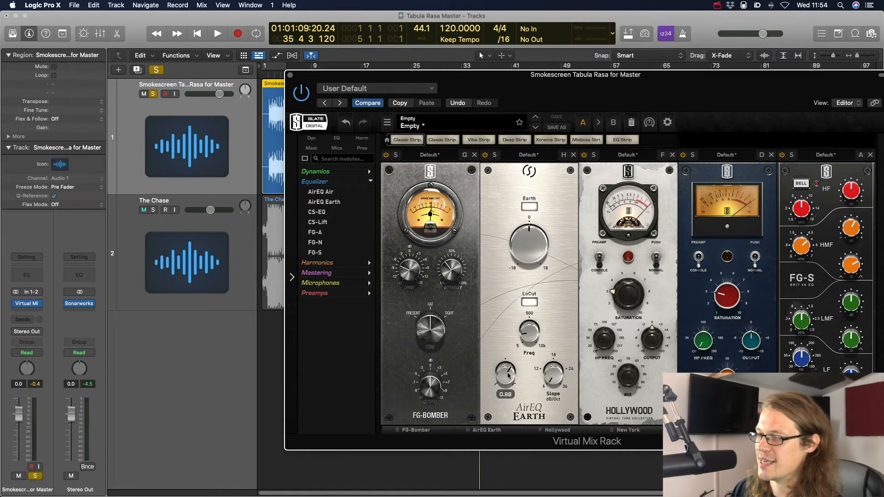
- Uncover the track headers and compare the adjusted Smokescreen master with The Chase by alternating them during playback
key(space)
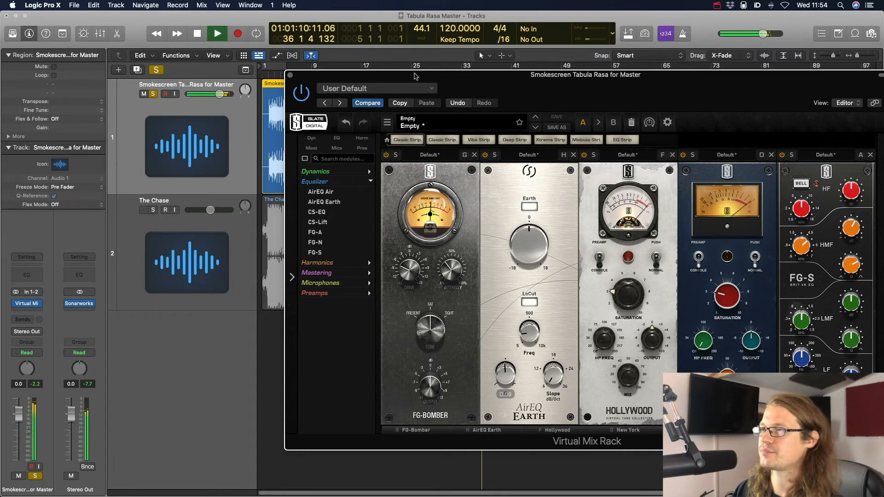
drag(304, 74, 261, 108)
click(154, 95)
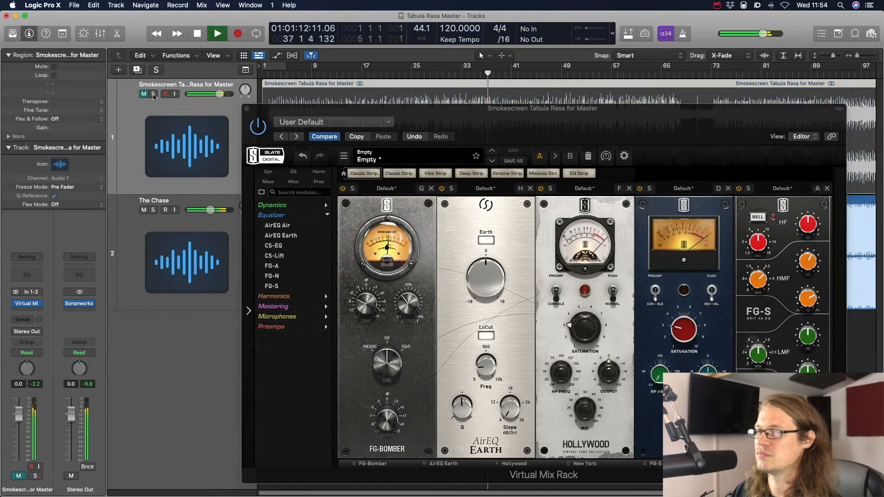
click(154, 95)
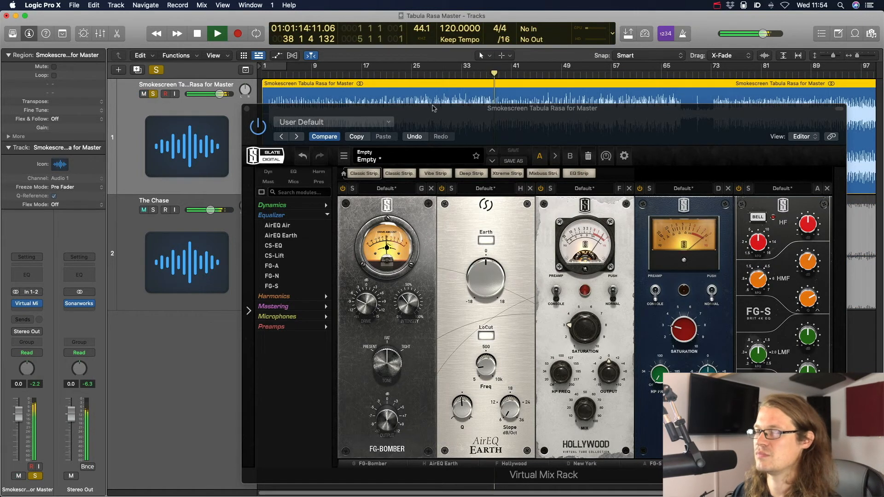
- Fine-tune the AirEQ Earth's Q during playback, raising it to about 0.83 before trimming it slightly
drag(544, 122, 525, 81)
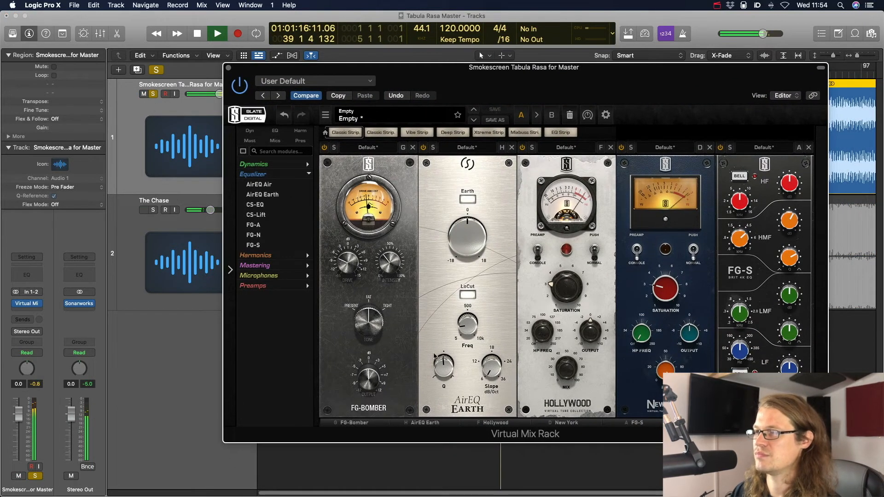
drag(447, 368, 450, 361)
key(space)
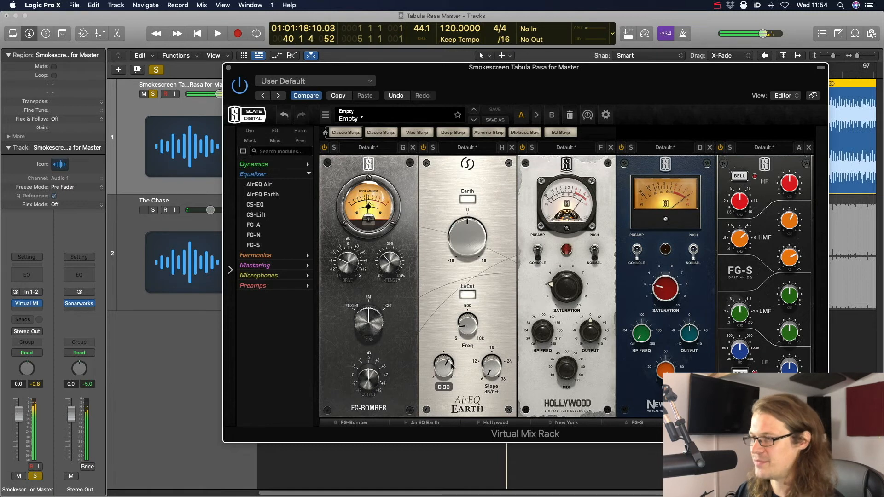
key(space)
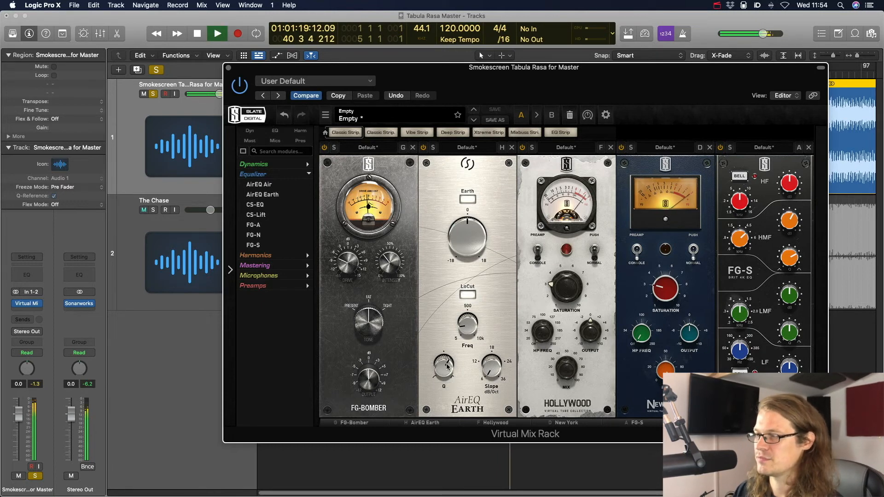
drag(448, 367, 448, 372)
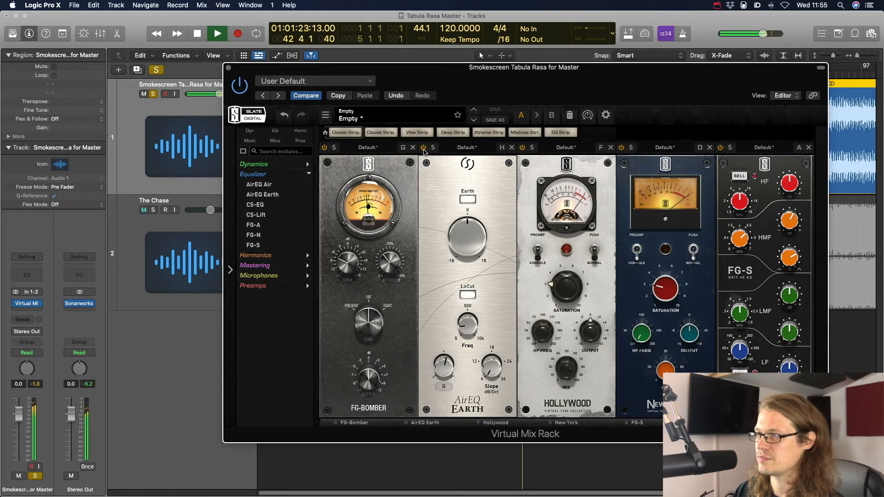
key(space)
- Browse the rack's module categories and expand Mastering to examine its modules
drag(530, 76, 478, 45)
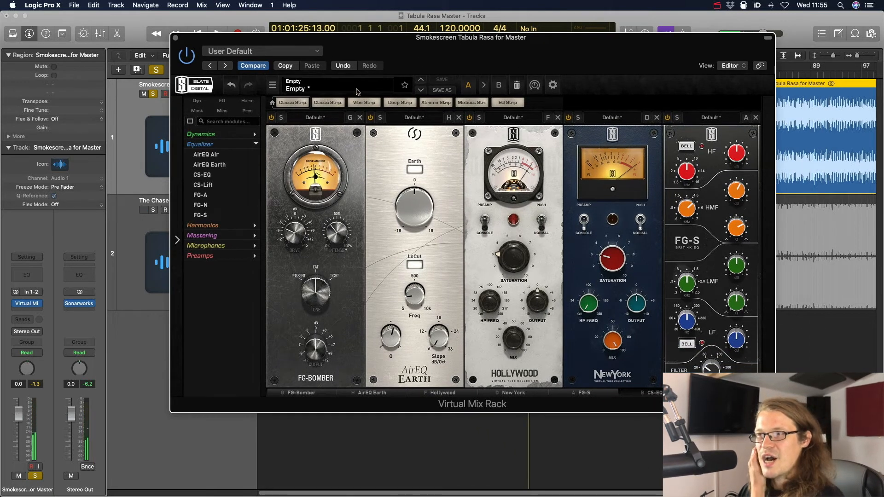
click(256, 145)
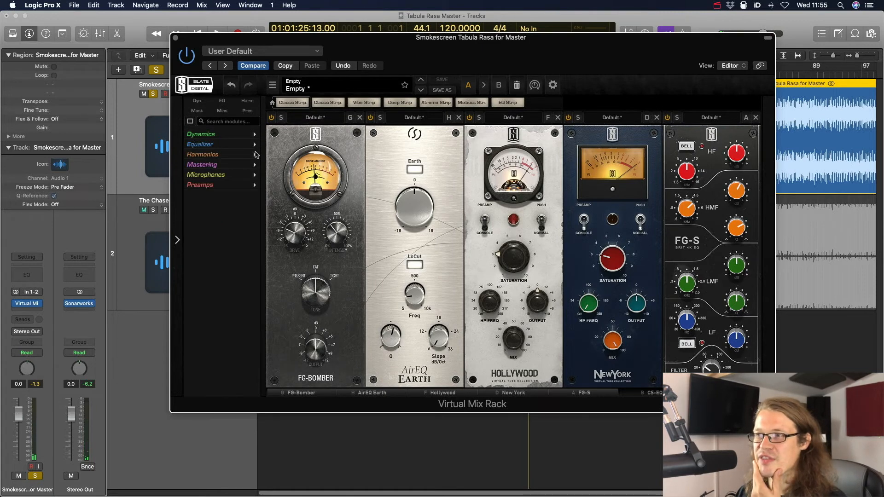
click(256, 155)
click(256, 155)
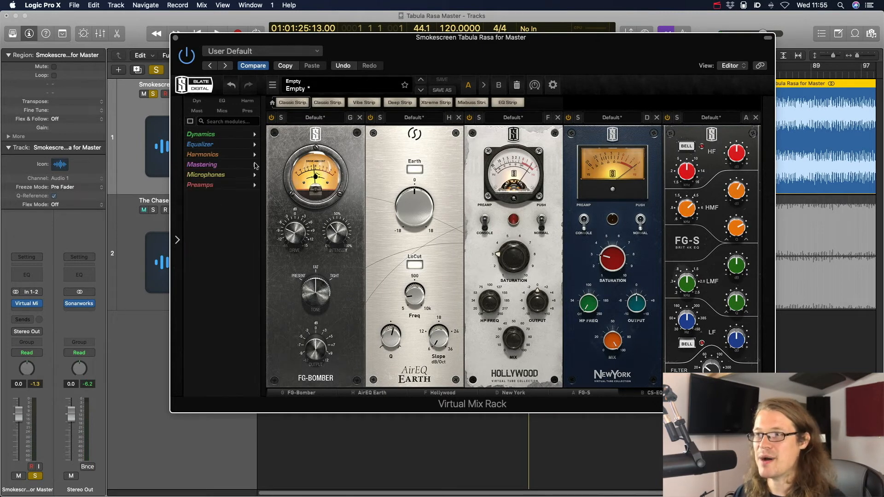
click(256, 165)
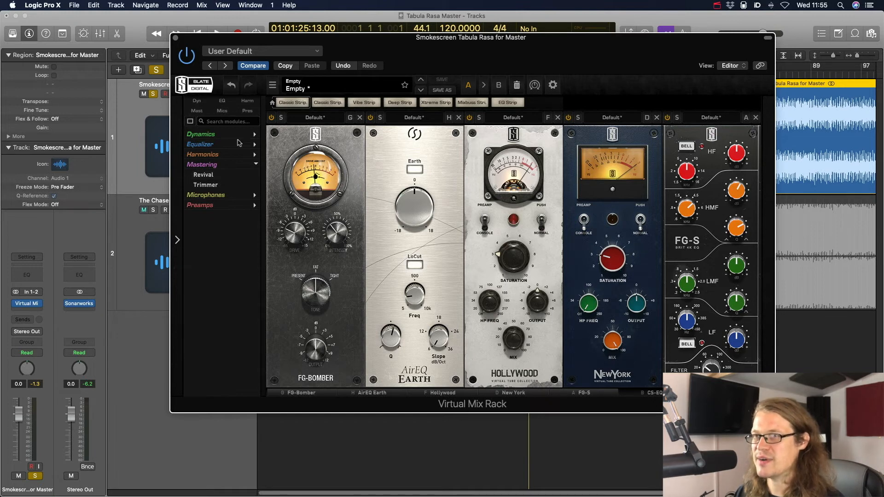
- Insert a second stereo Virtual Mix Rack after the first on Smokescreen and load the Revival module into its first slot
click(175, 37)
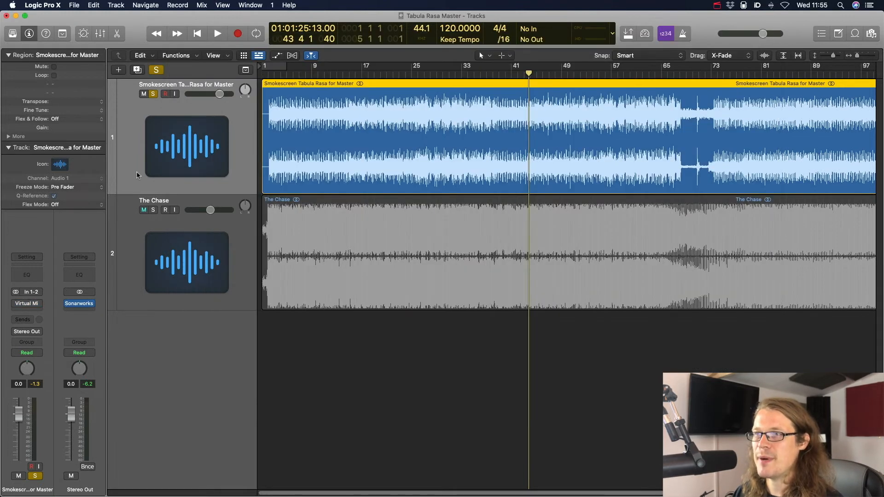
click(23, 307)
mouse_move(69, 327)
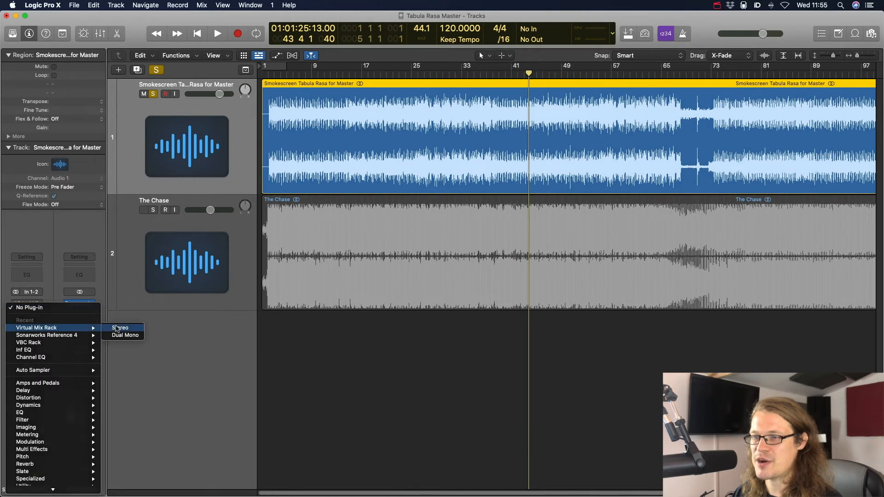
click(117, 329)
click(621, 177)
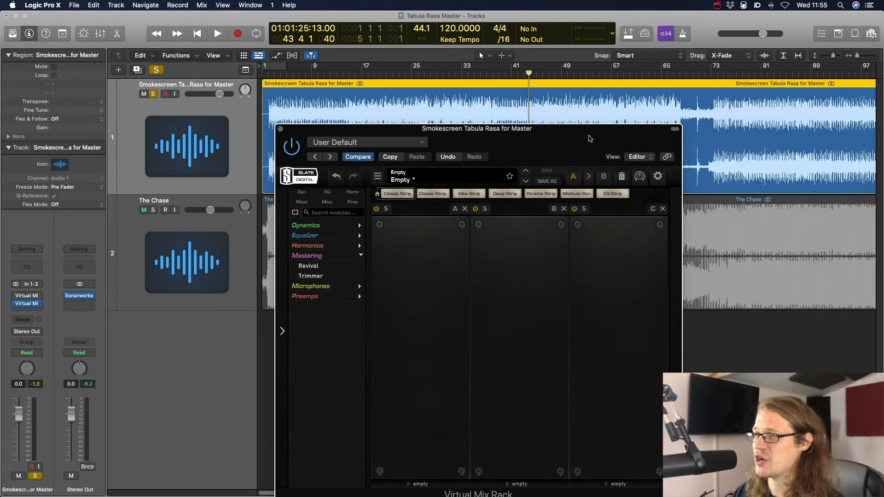
drag(590, 138, 575, 89)
drag(372, 226, 401, 238)
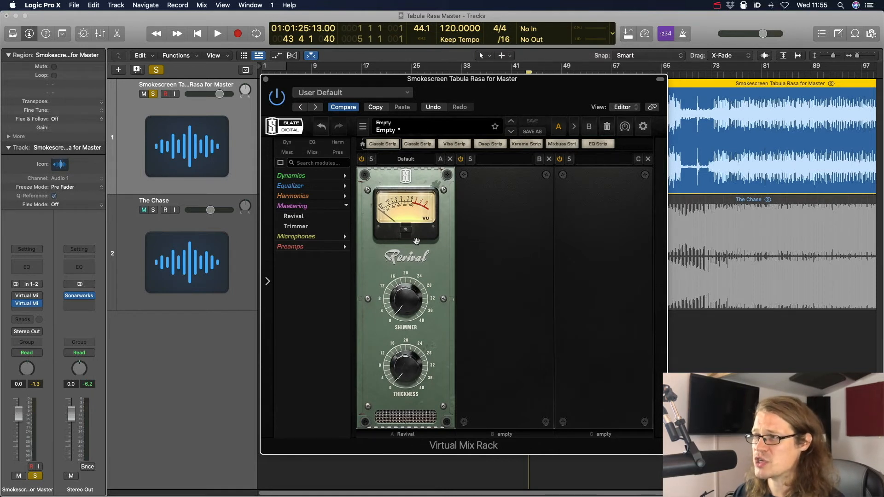
- Raise Revival's Shimmer and set its Thickness to about 19.7 during playback
key(space)
drag(406, 368, 409, 253)
drag(412, 350, 410, 363)
drag(408, 300, 408, 301)
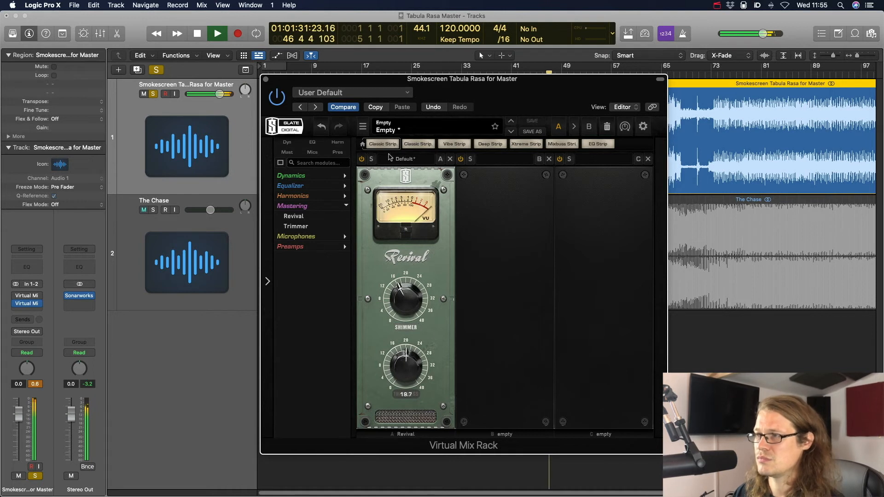
key(space)
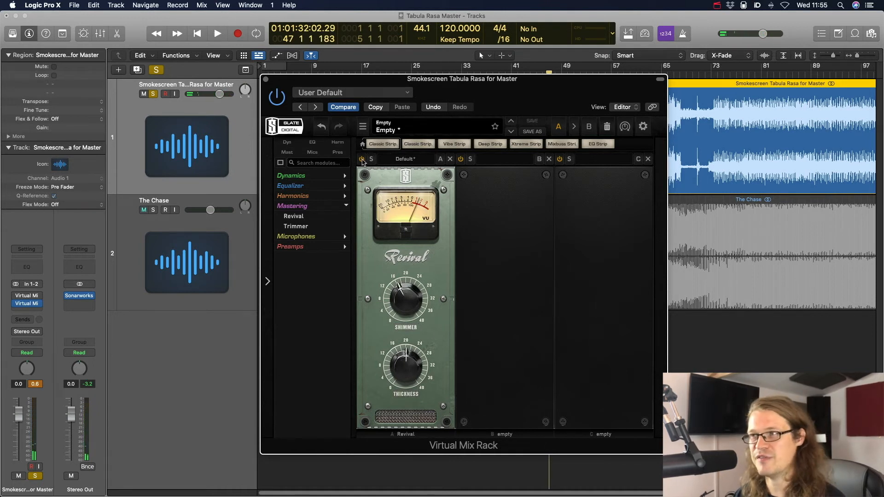
- Compare Revival with it bypassed during playback and reduce its Thickness to about 16.8
click(362, 160)
key(space)
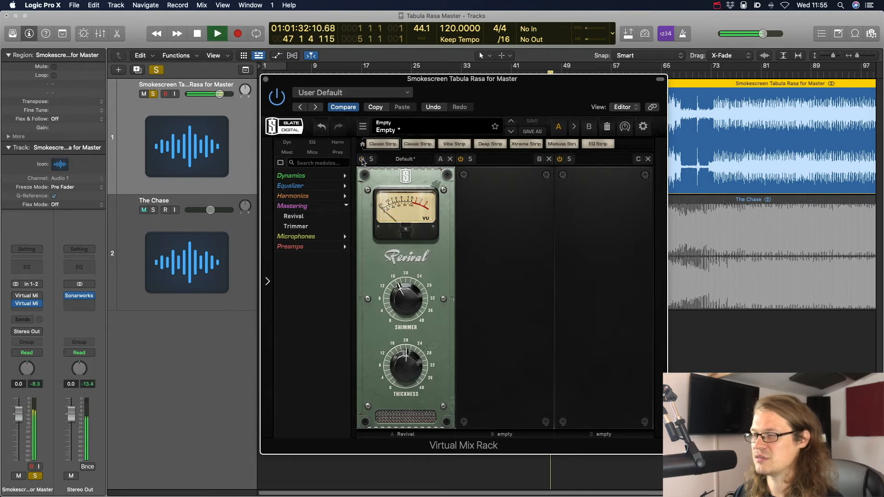
click(362, 159)
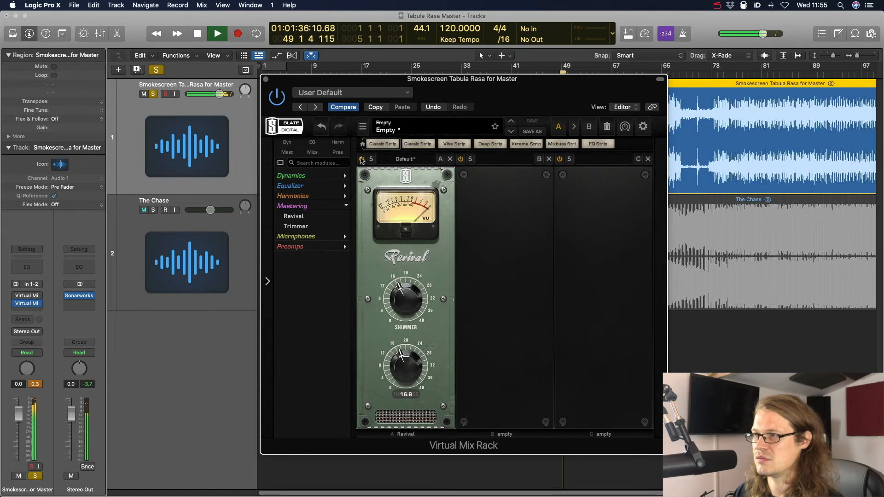
click(362, 160)
click(362, 159)
key(space)
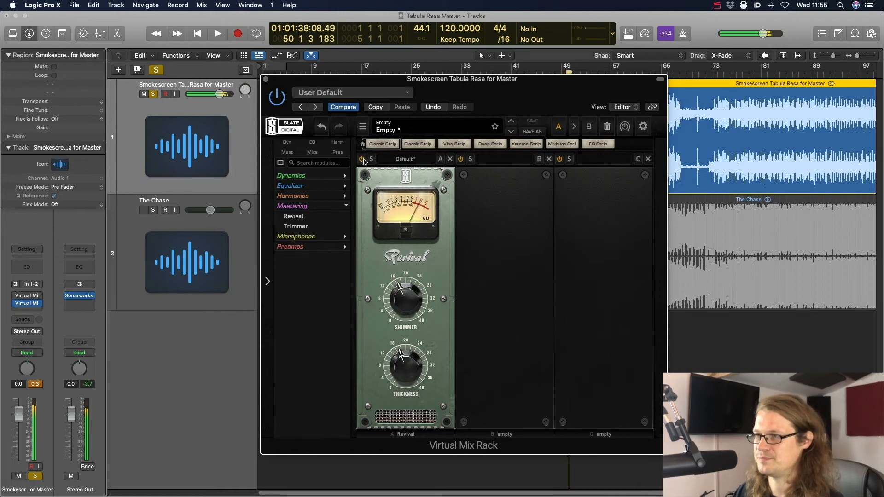
- Clear the peak readings, close the Revival rack, and open the first Virtual Mix Rack at its CS-EQ module
click(36, 385)
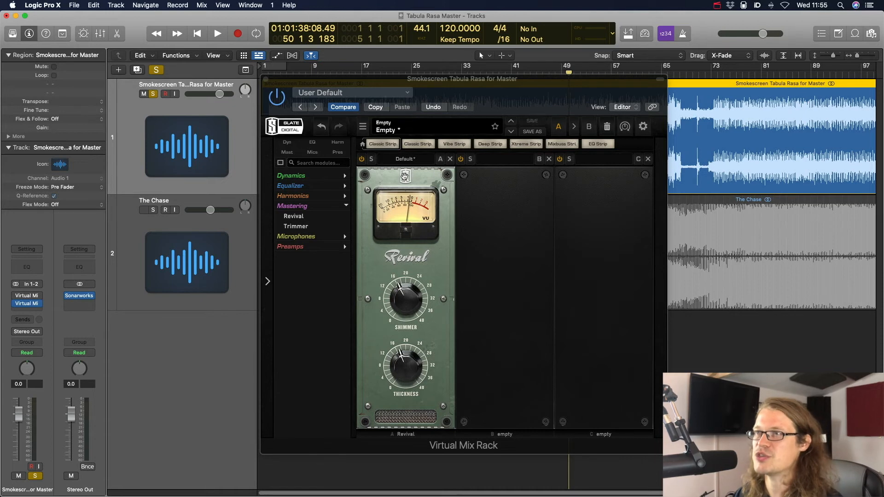
click(266, 81)
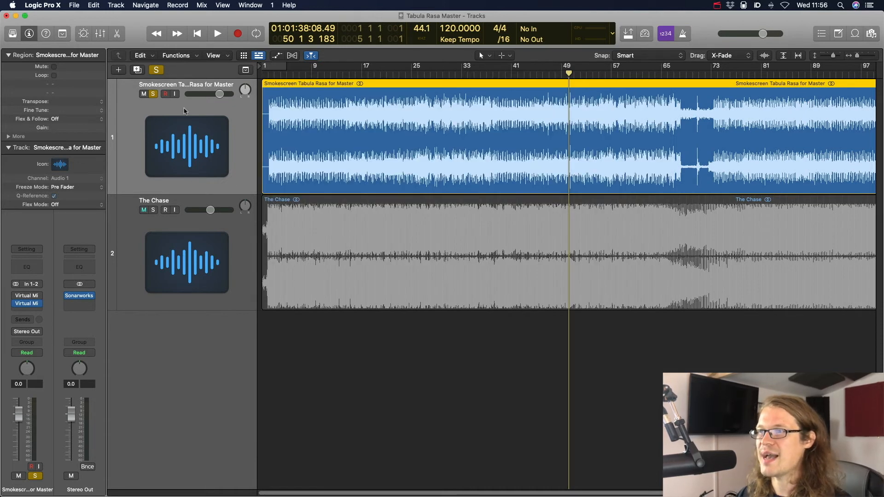
click(16, 296)
click(17, 305)
click(38, 296)
click(23, 295)
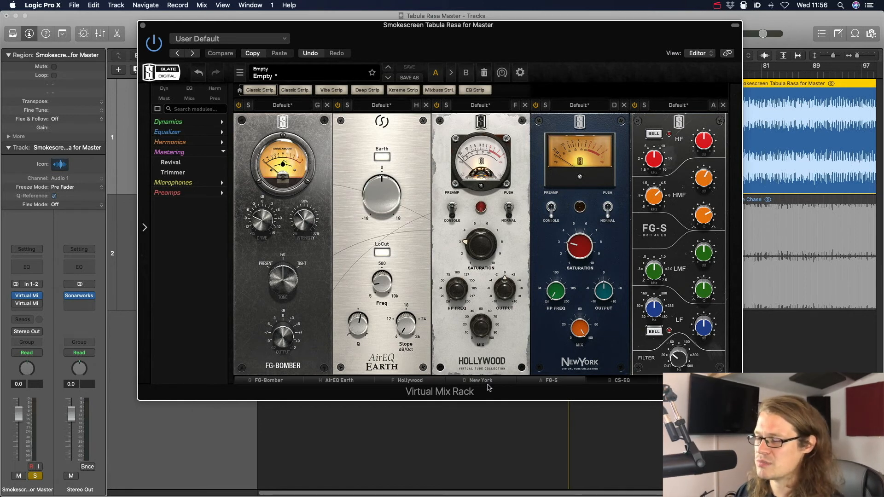
click(622, 381)
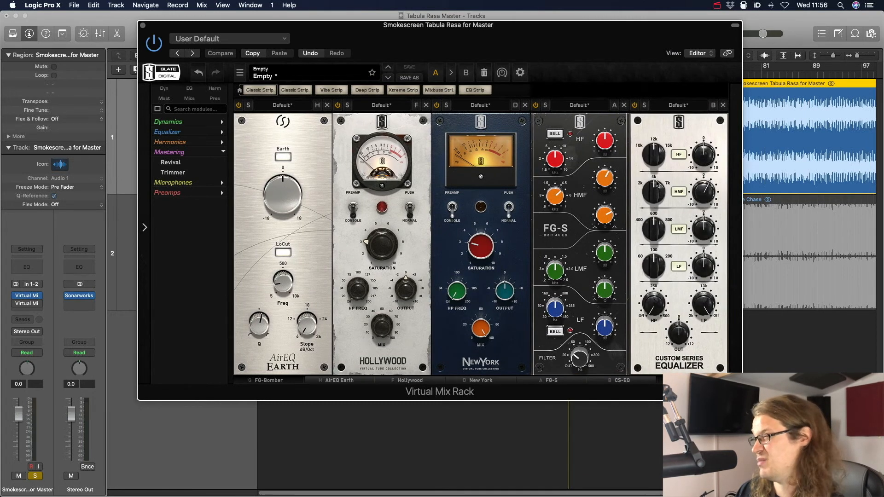
- Show the rack's FG-Stress module, uncover the track headers, and compare Smokescreen with The Chase by toggling Smokescreen's solo during playback
click(686, 380)
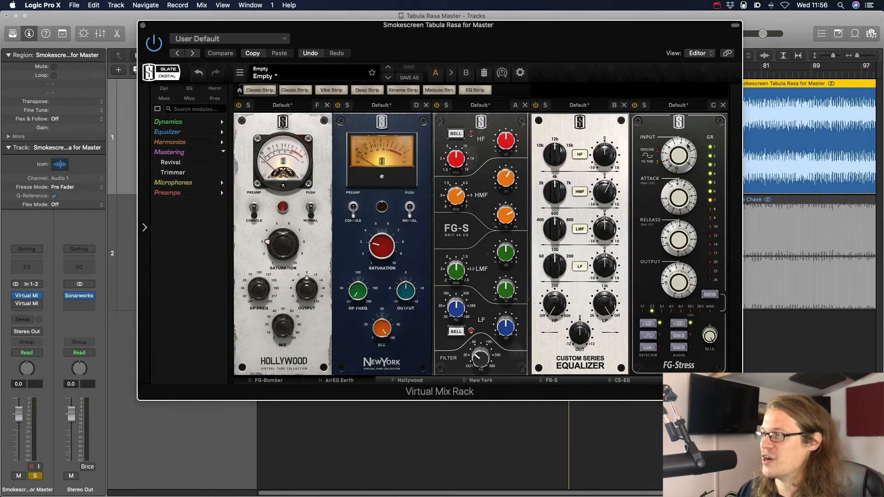
drag(413, 32, 462, 167)
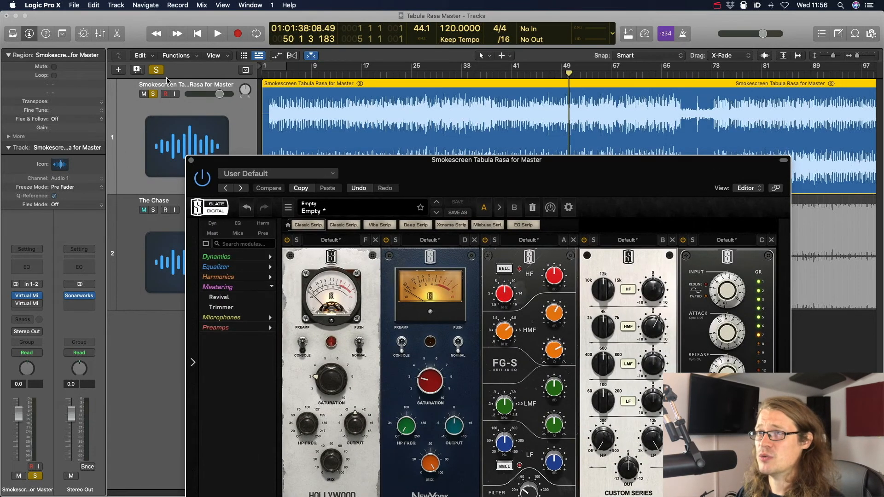
key(space)
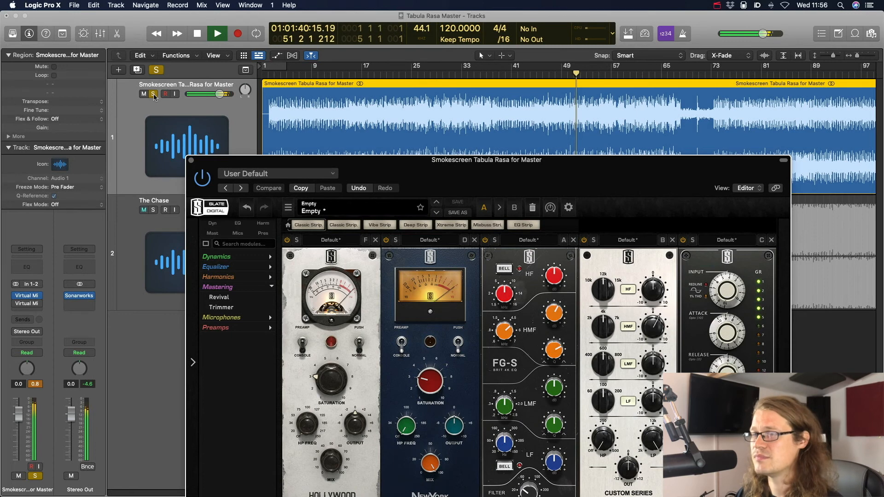
key(space)
super+click(154, 96)
key(space)
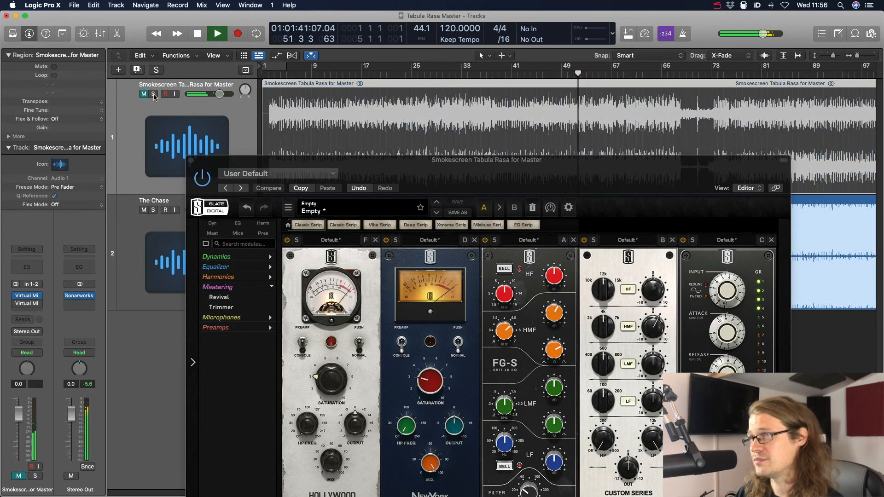
key(space)
super+click(154, 95)
key(space)
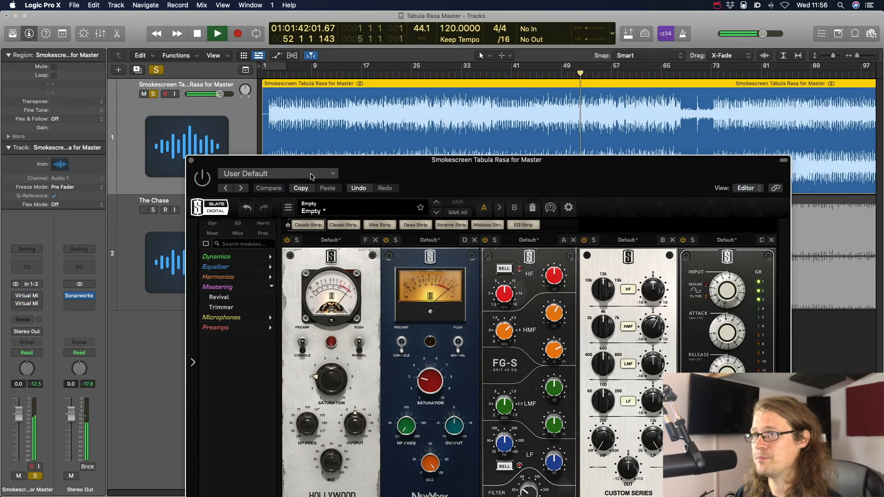
- Compare Smokescreen with both Virtual Mix Racks bypassed and re-enabled during playback, then stop and move the rack window clear of both tracks
drag(421, 169, 415, 151)
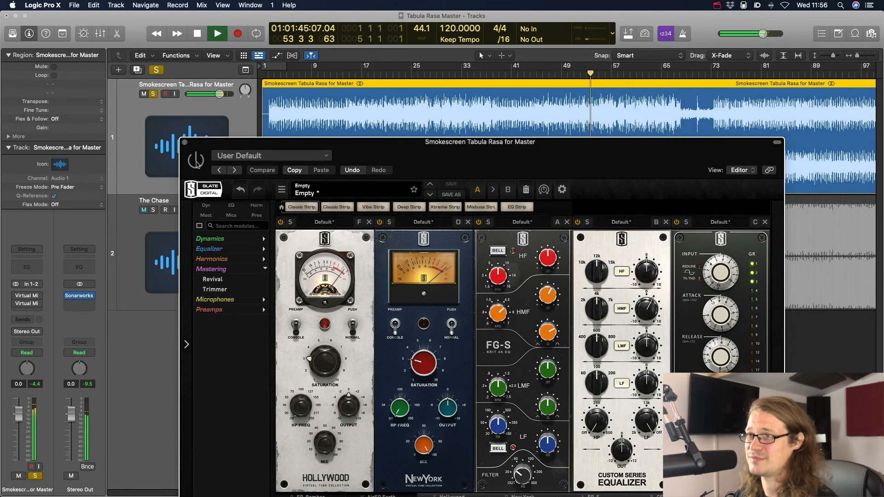
key(space)
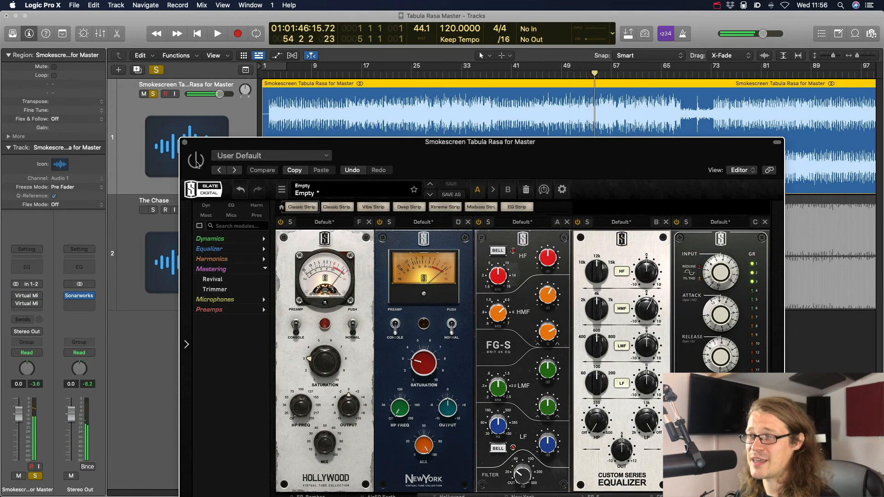
key(space)
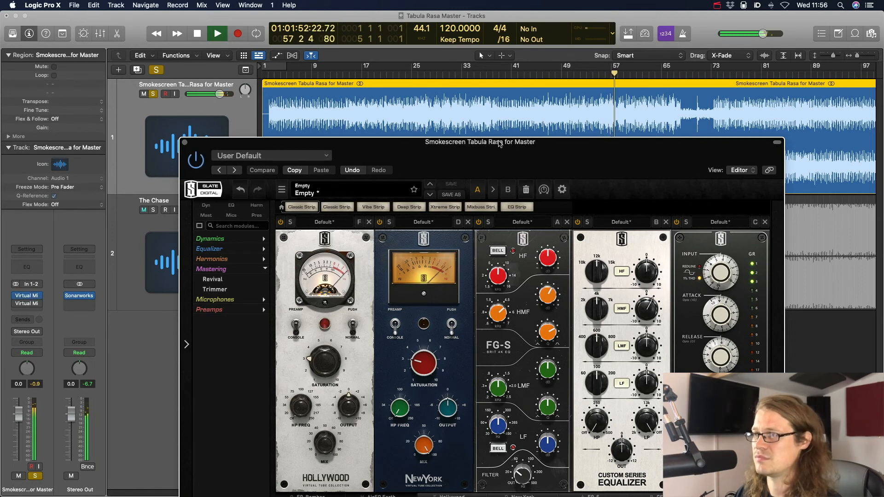
drag(499, 143, 456, 95)
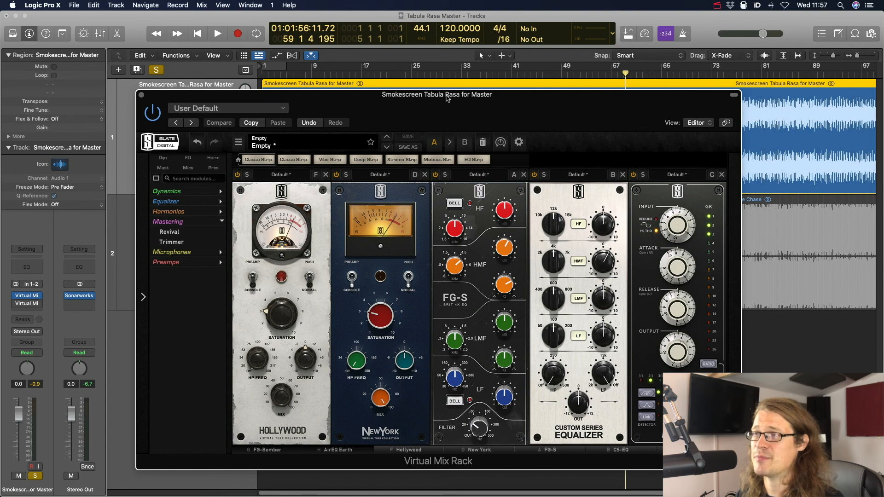
drag(446, 98, 450, 395)
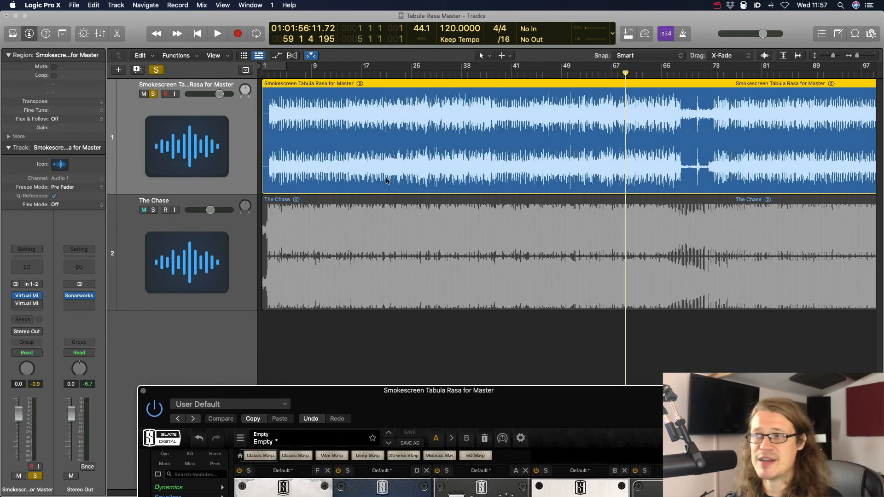